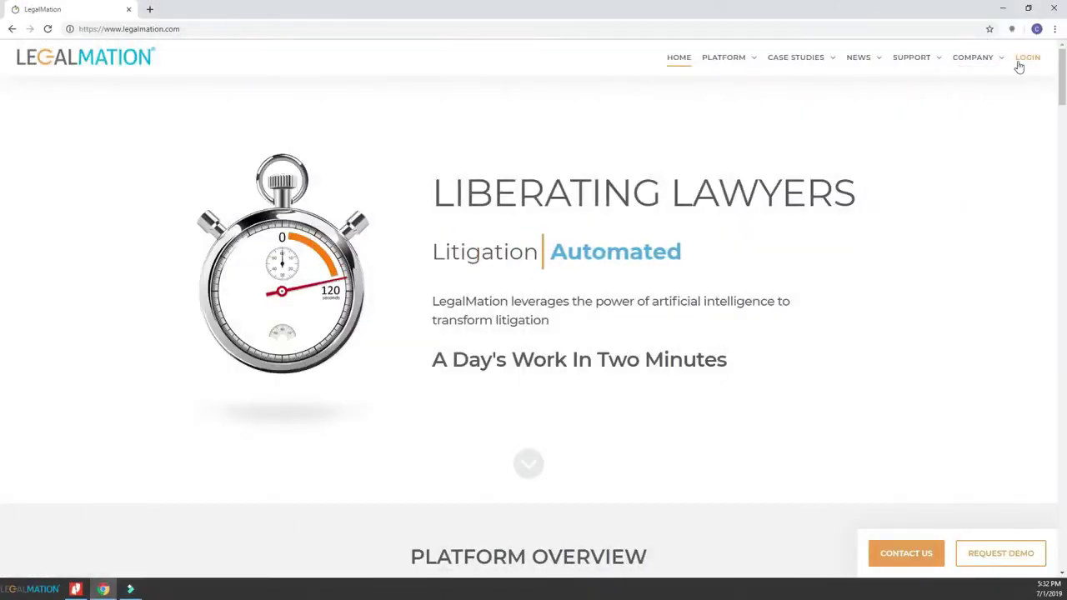
Sign in to LegalMation with the account e-mail and password.
left_click(1026, 63)
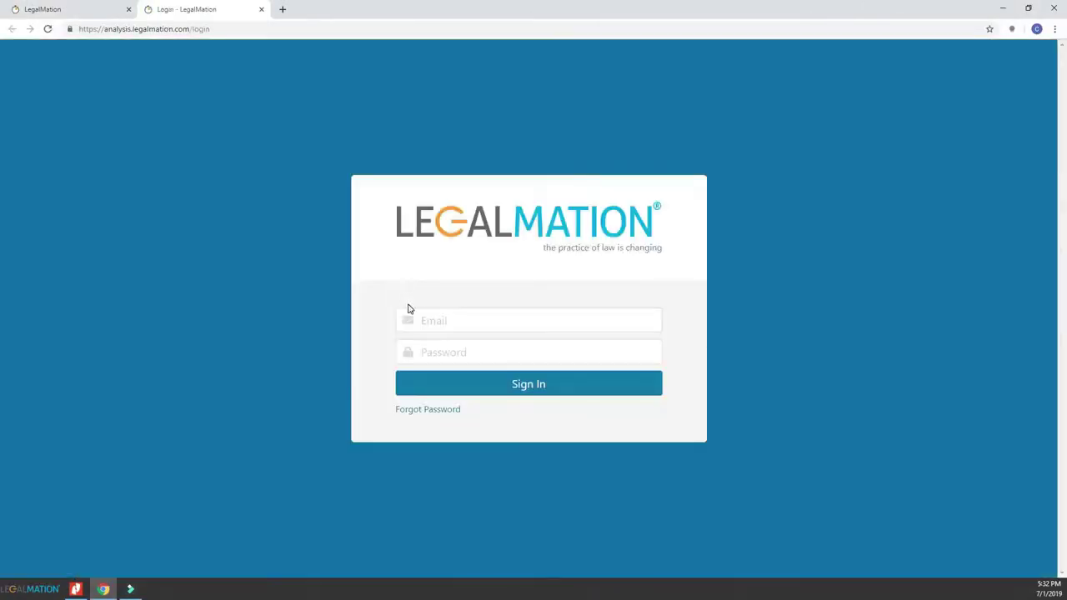
left_click(444, 322)
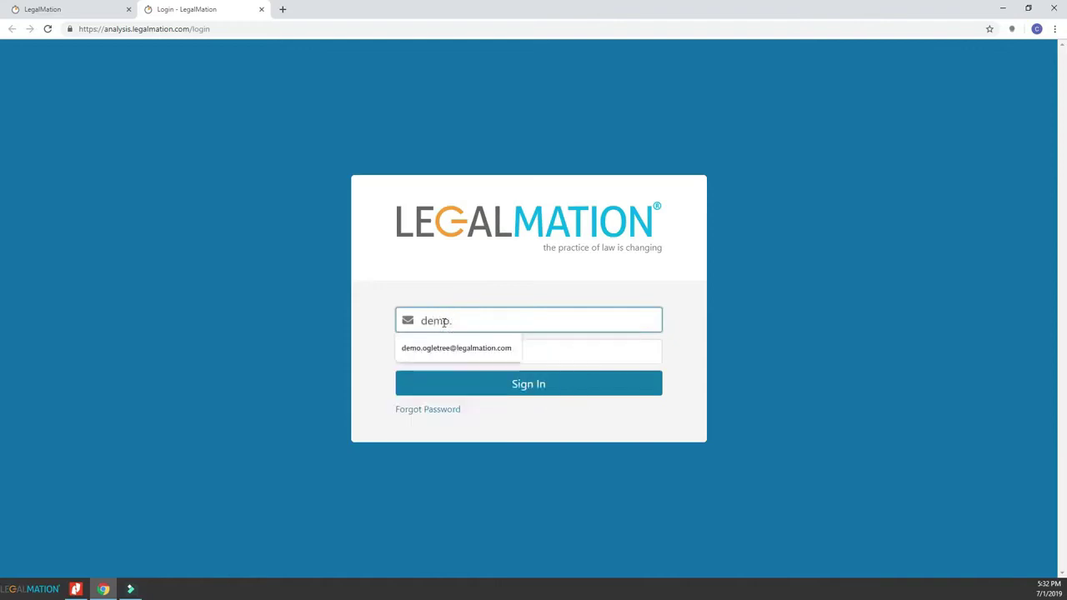
key("Tab")
type("*********")
key("Return")
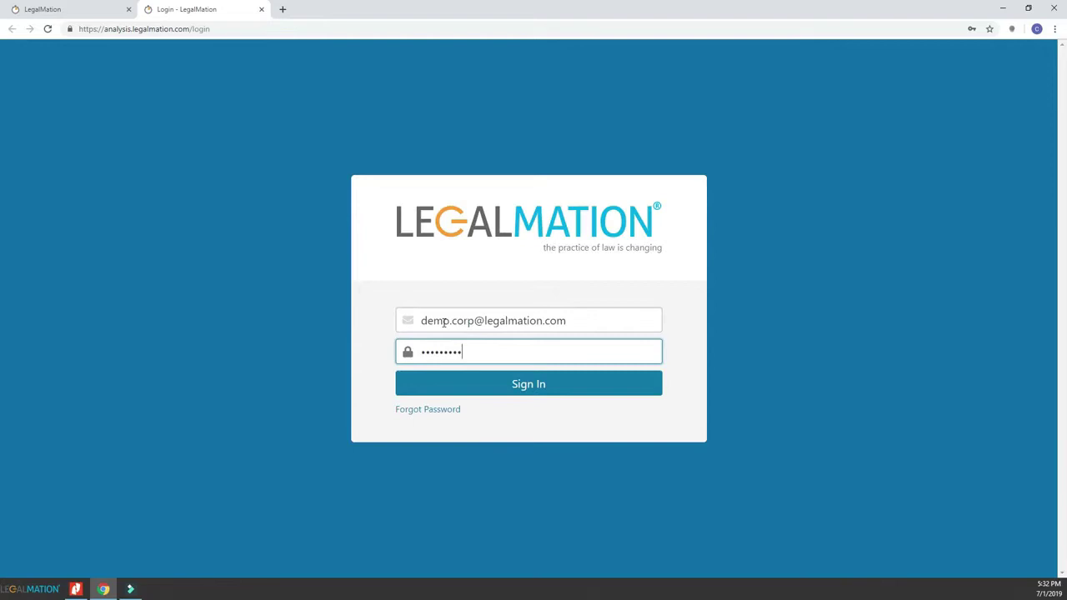
Run a California Complaint/Petition Analysis on the uploaded complaint PDF with Employment as the practice area.
left_click(443, 158)
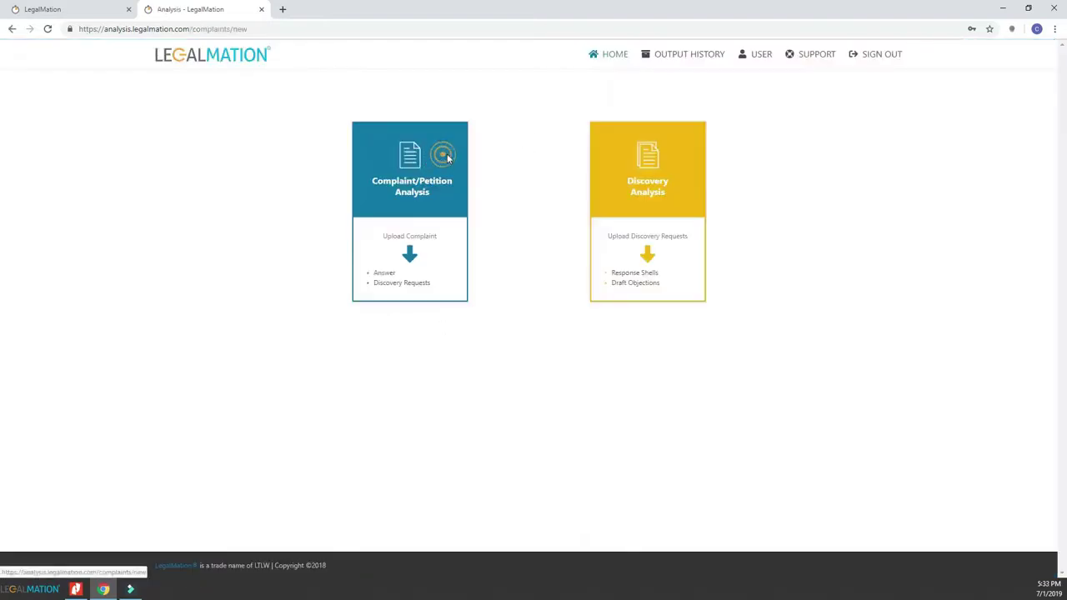
left_click(592, 230)
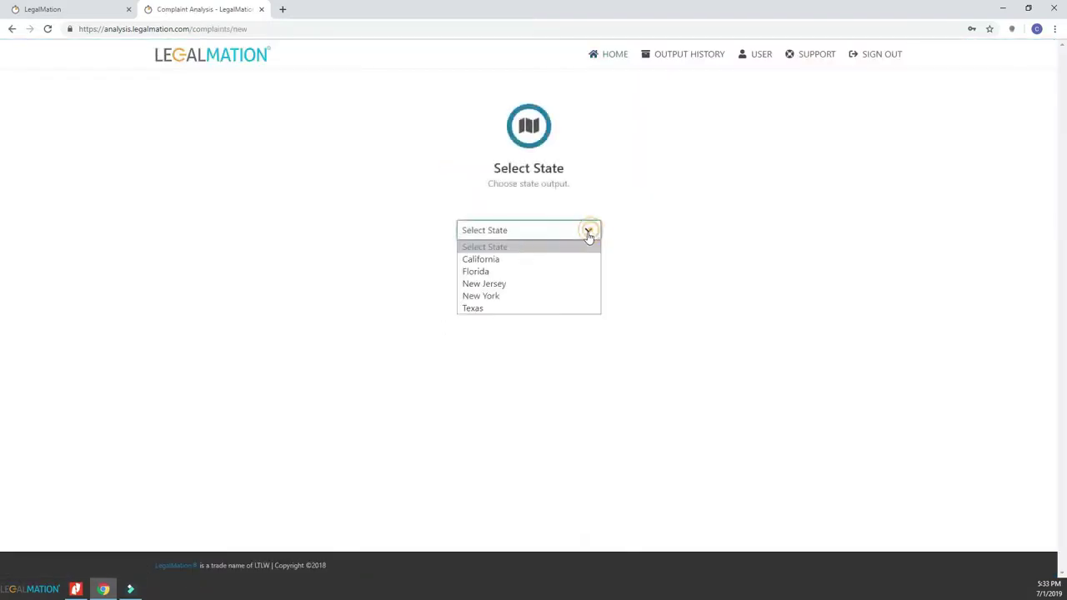
left_click(514, 259)
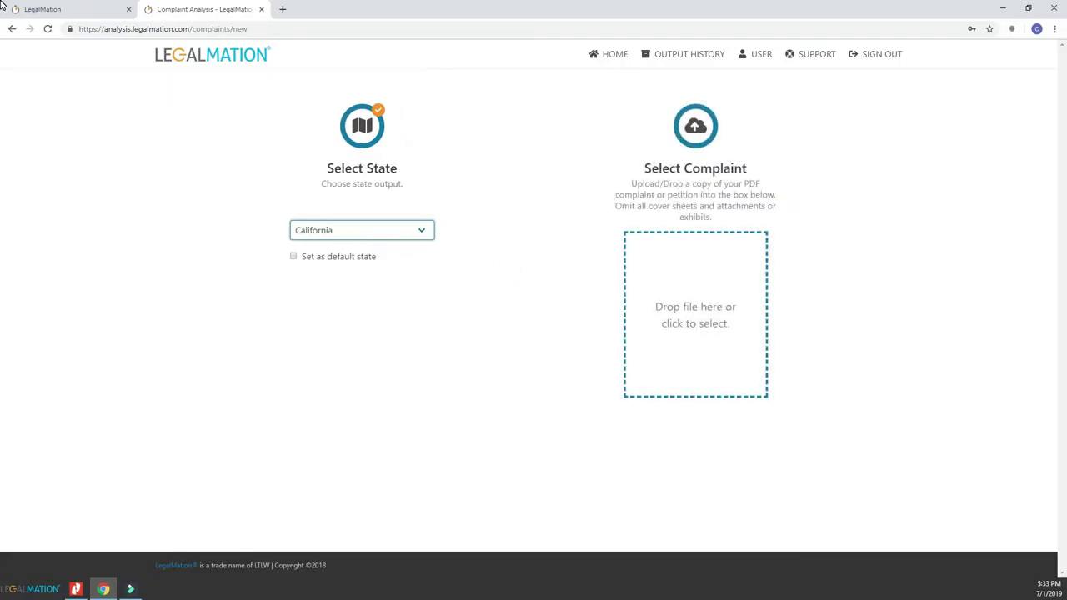
left_click_drag(1066, 238, 663, 281)
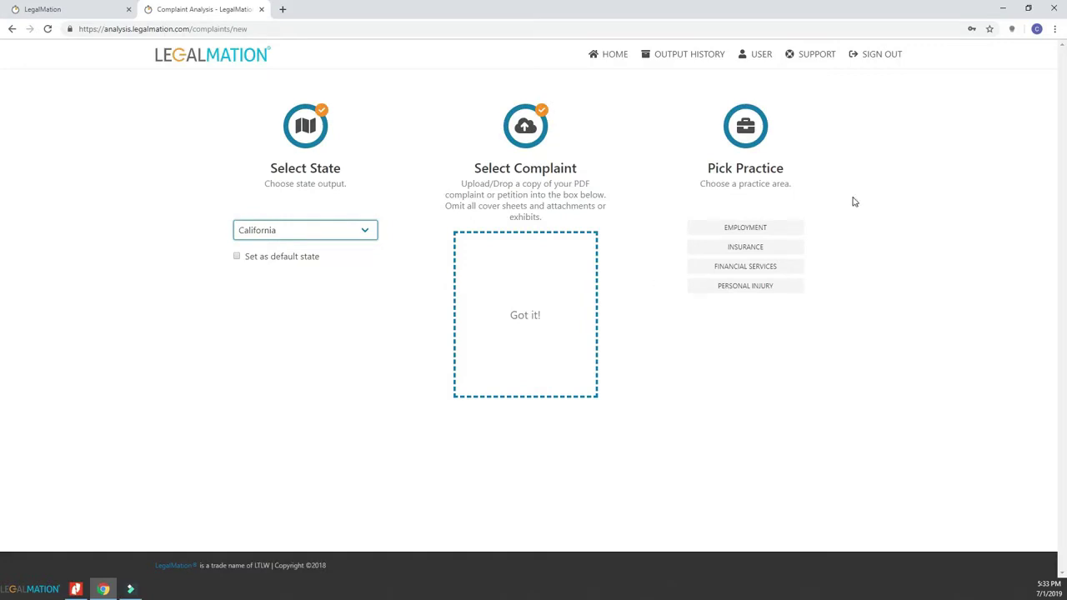
left_click(755, 231)
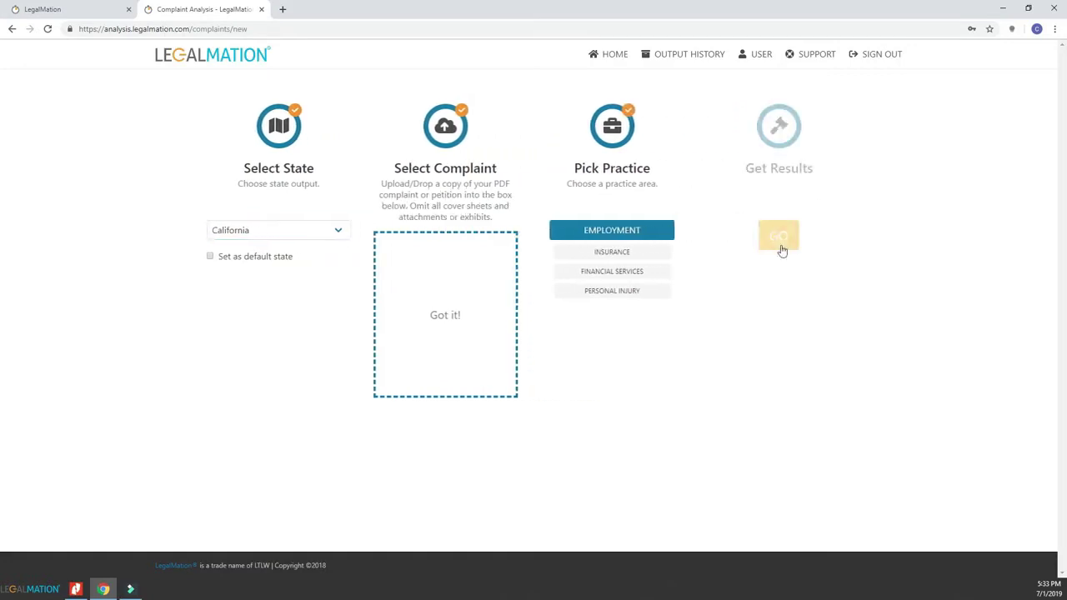
left_click(784, 240)
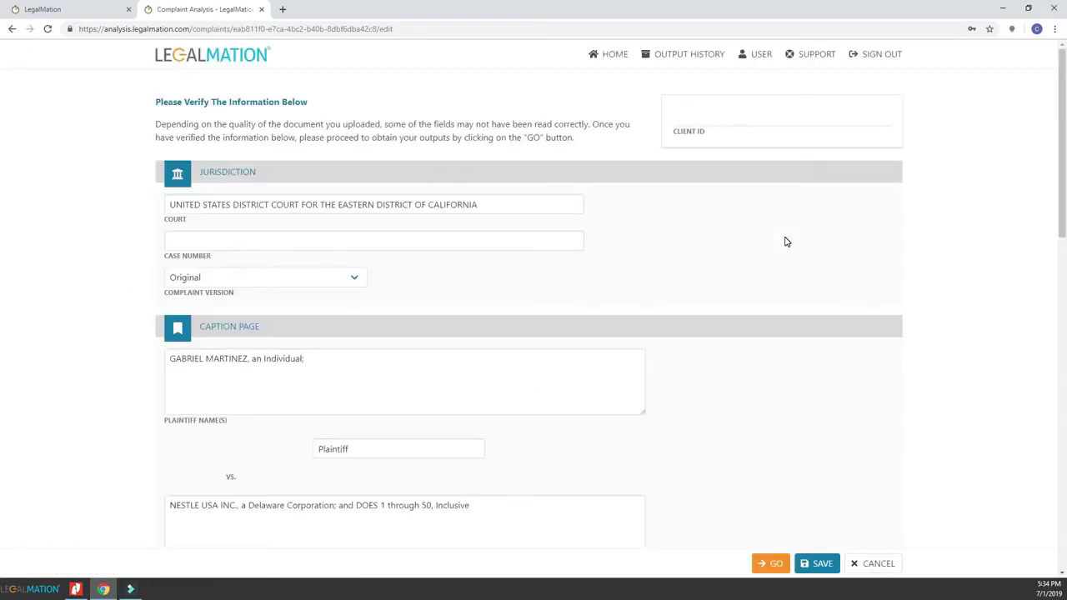
Snap the Chrome window with the verification form to the right half of the screen.
left_click(662, 467)
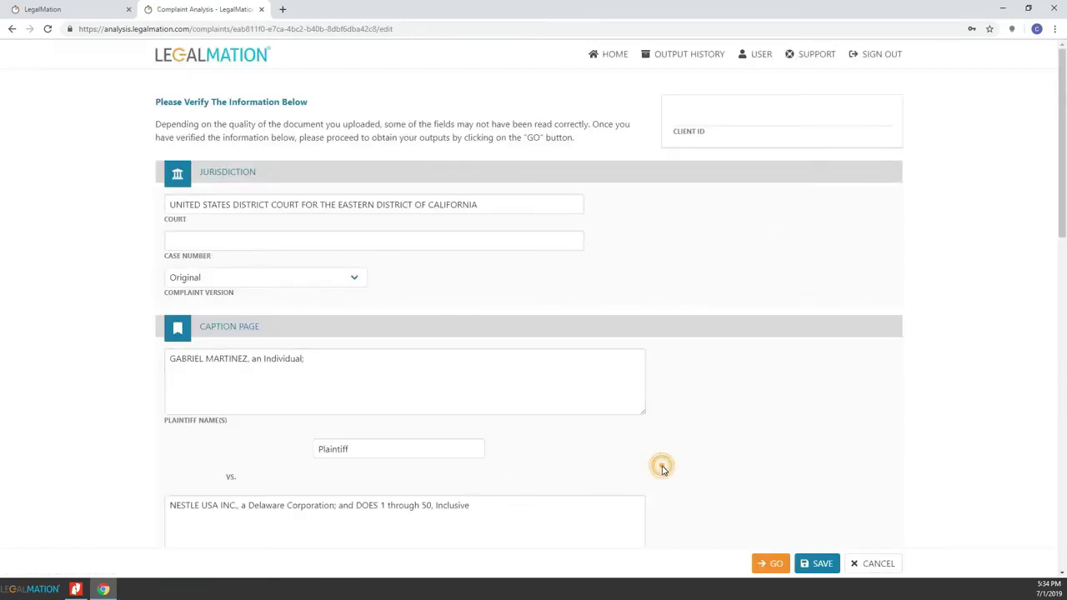
key("super+Right")
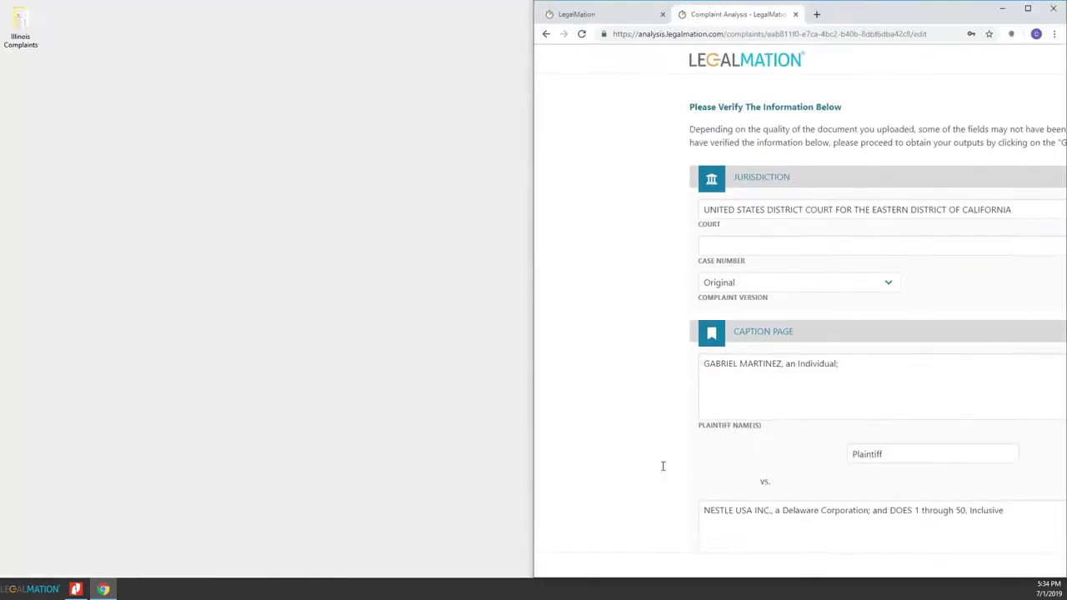
Show the Warneke_2018 PDF in Nitro Pro on the narrowed left half and enter the client ID.
left_click(239, 325)
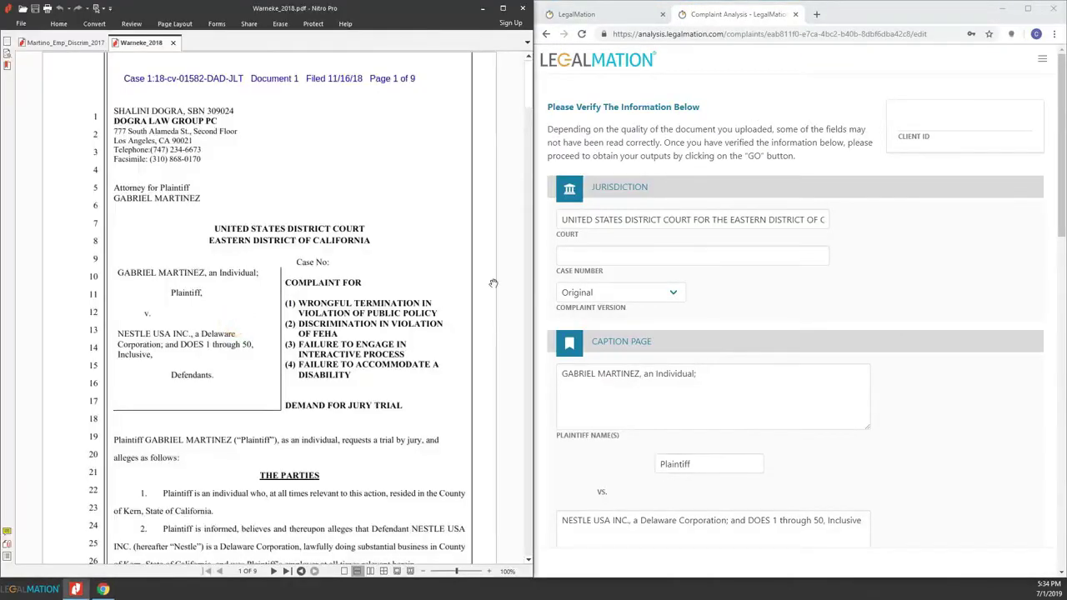
left_click_drag(534, 281, 490, 273)
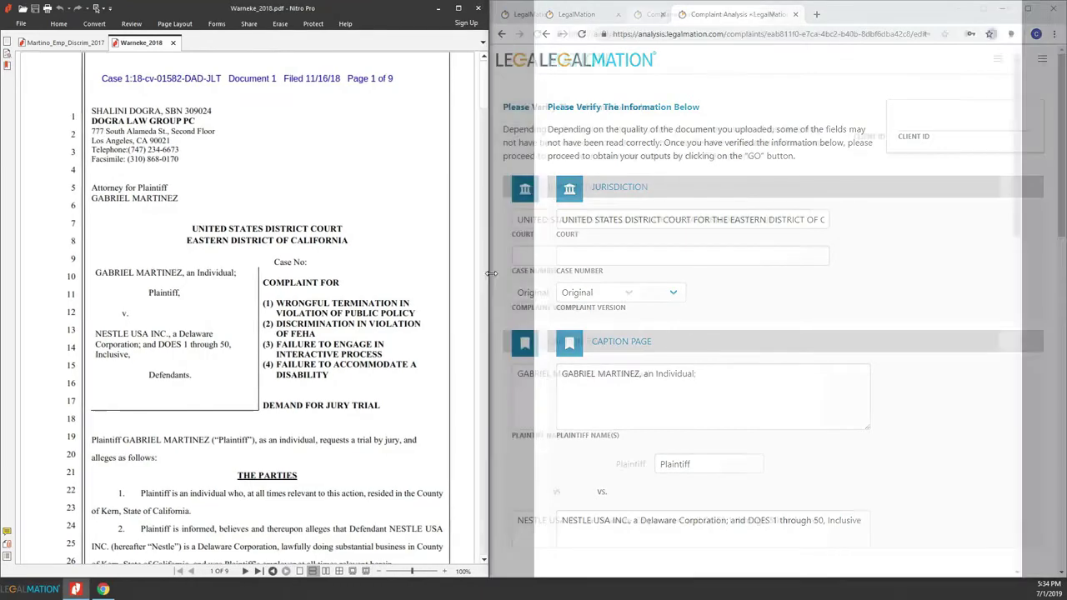
left_click(905, 125)
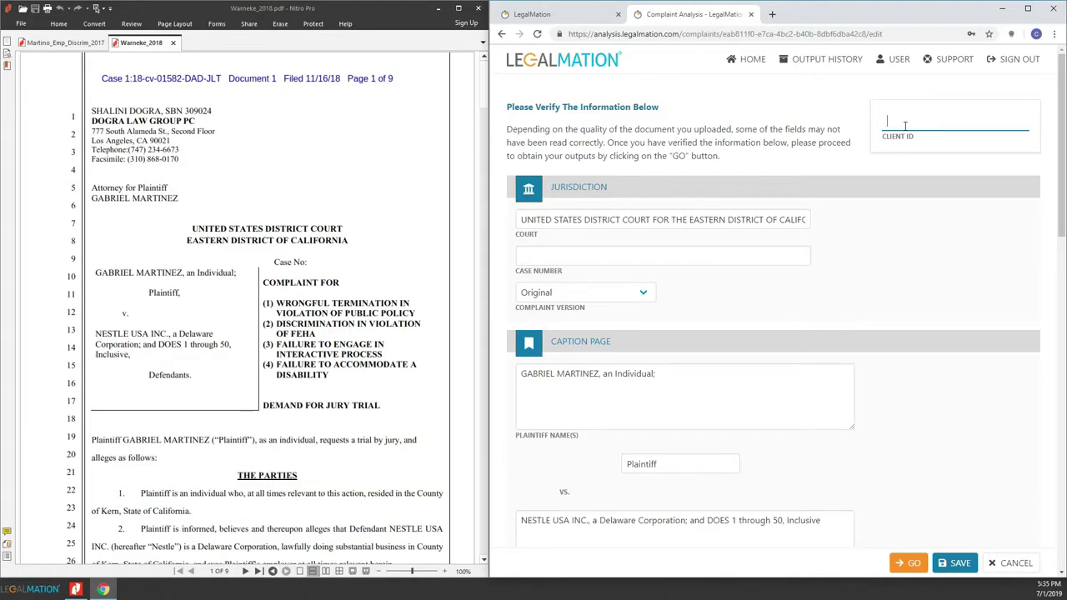
type("12345-2019")
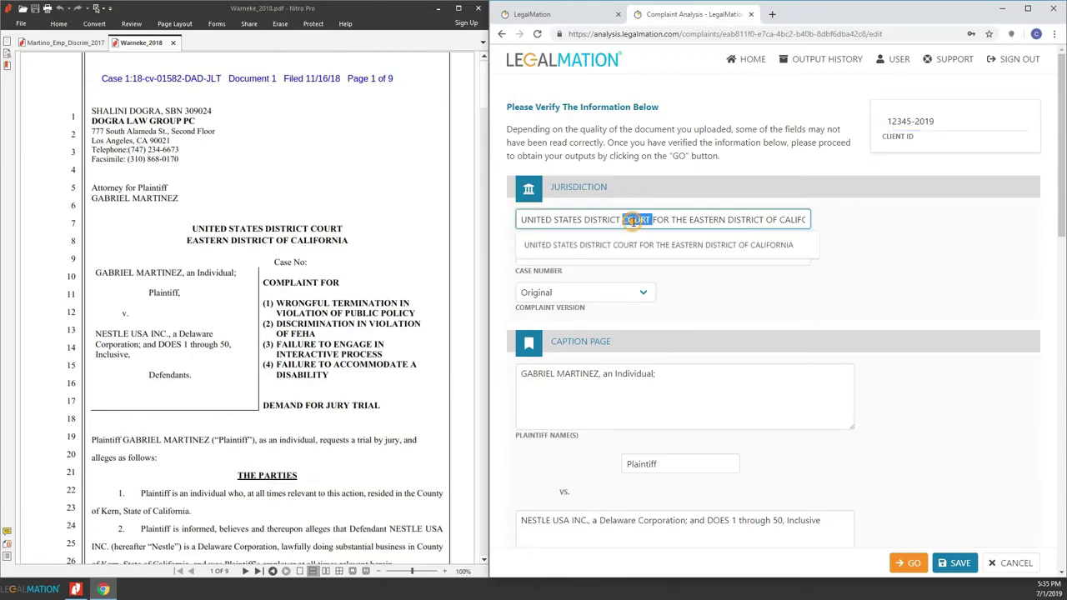
Set the Court to the Eastern District of California federal court.
triple_click(632, 220)
type("Los")
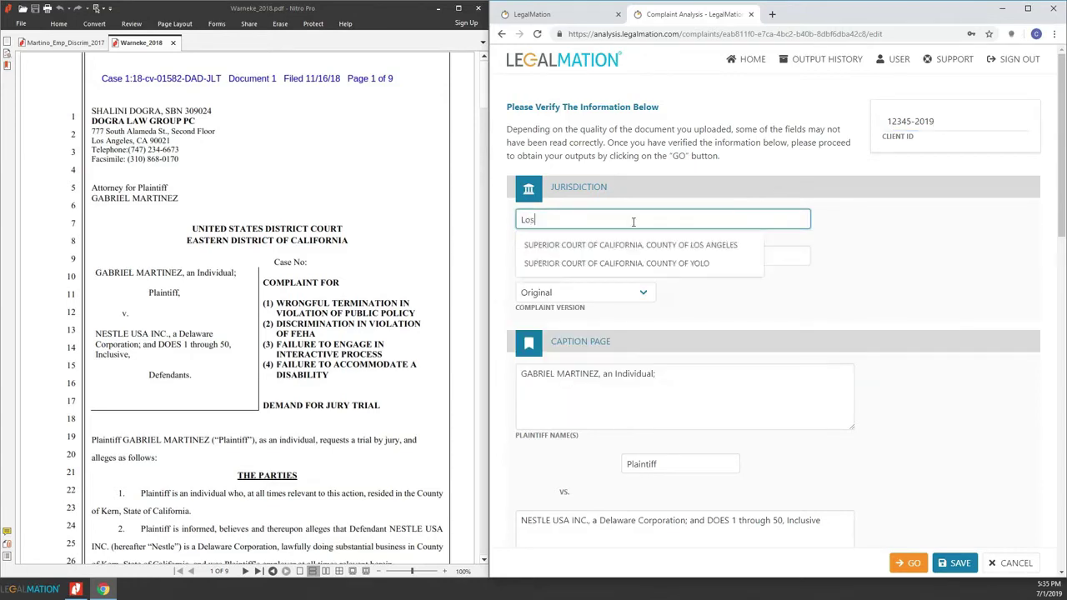
left_click(633, 245)
triple_click(631, 219)
type("eastern")
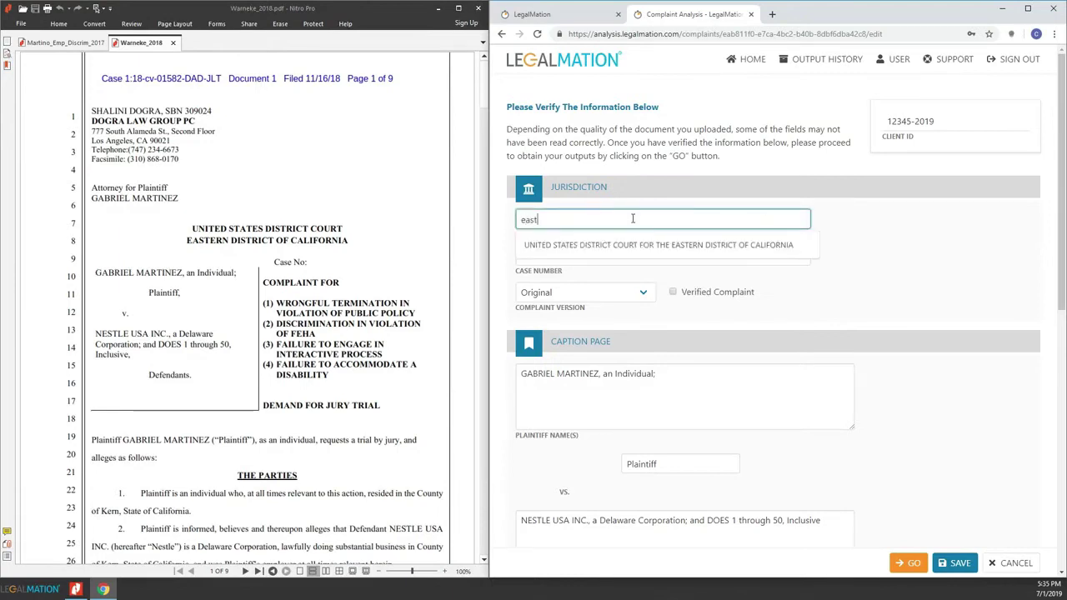
left_click(621, 245)
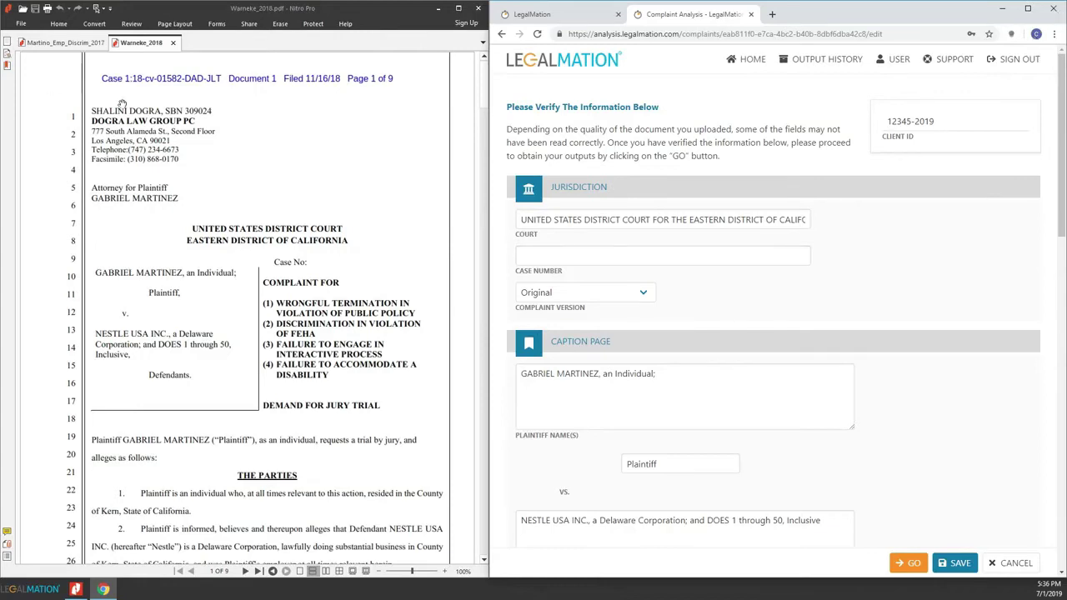
left_click(557, 252)
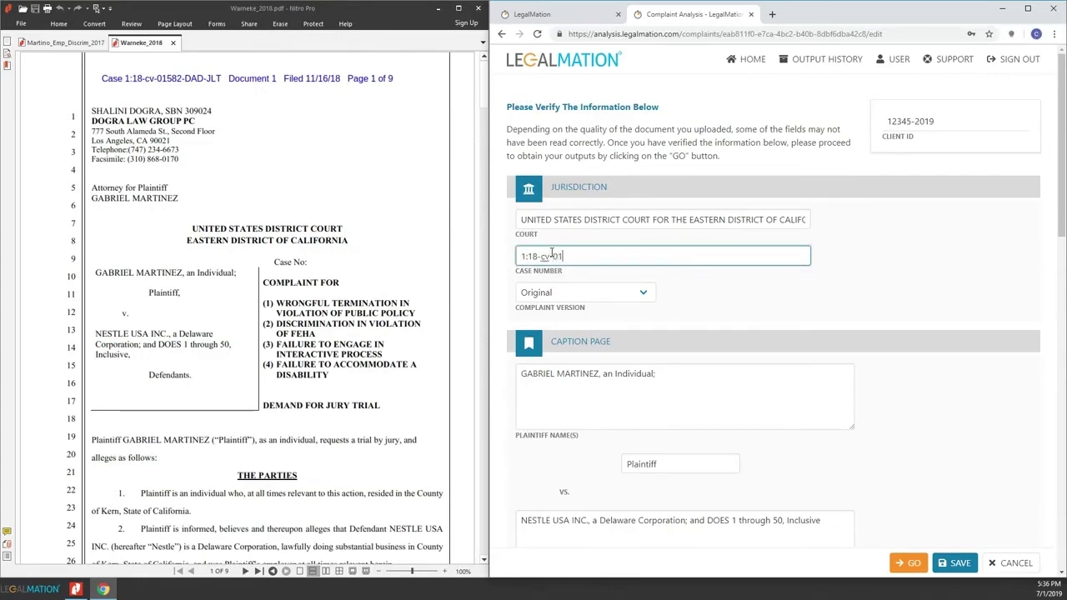
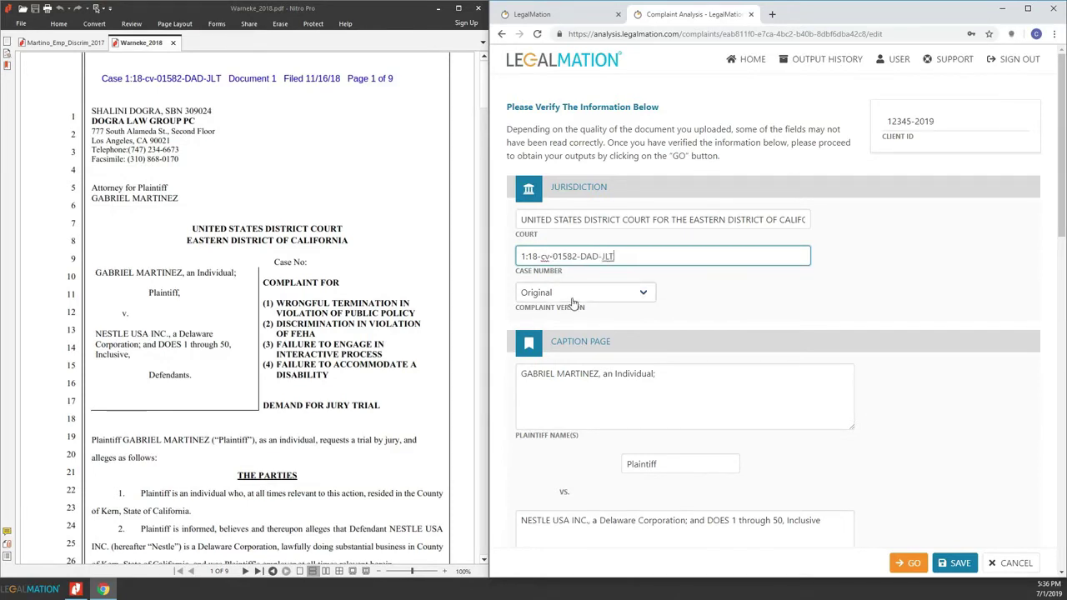
left_click(577, 299)
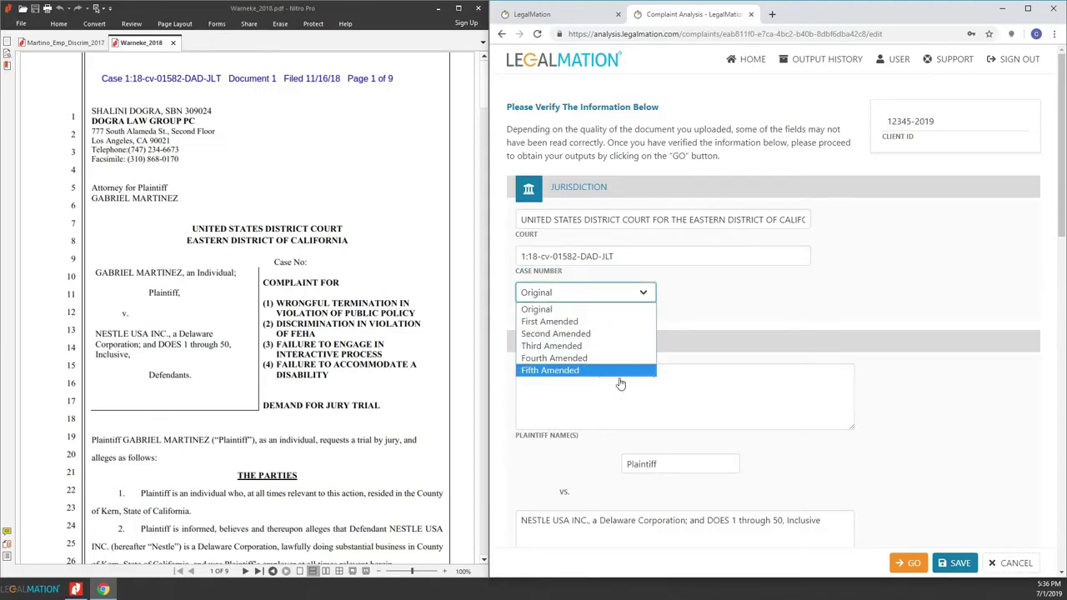
left_click(757, 301)
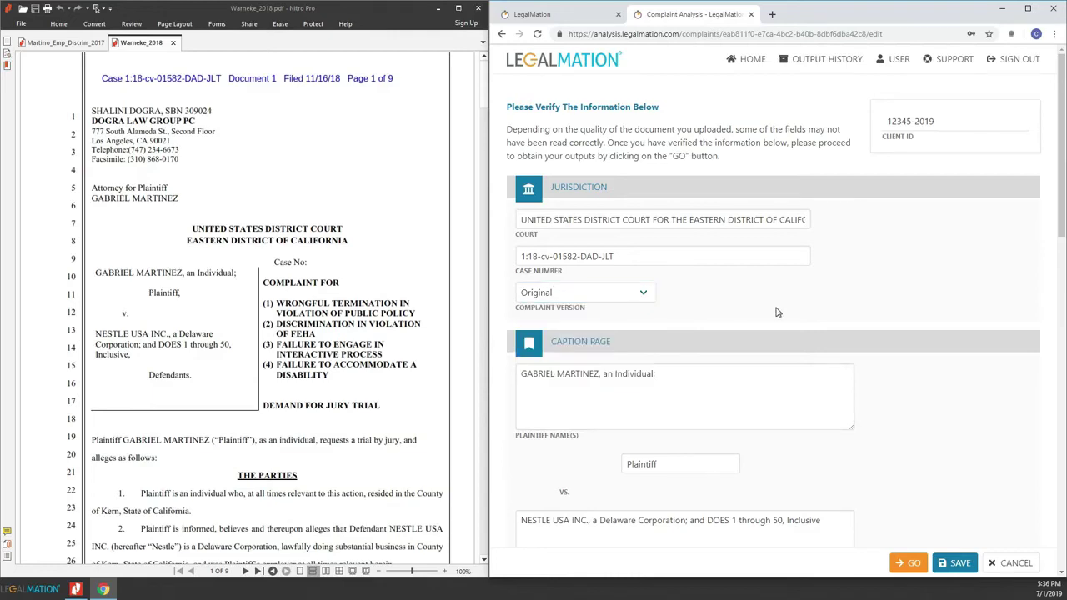
scroll(715, 369, "down", 2)
Add two extra responding and propounding party fields, then remove all four empty ones.
scroll(709, 375, "down", 1)
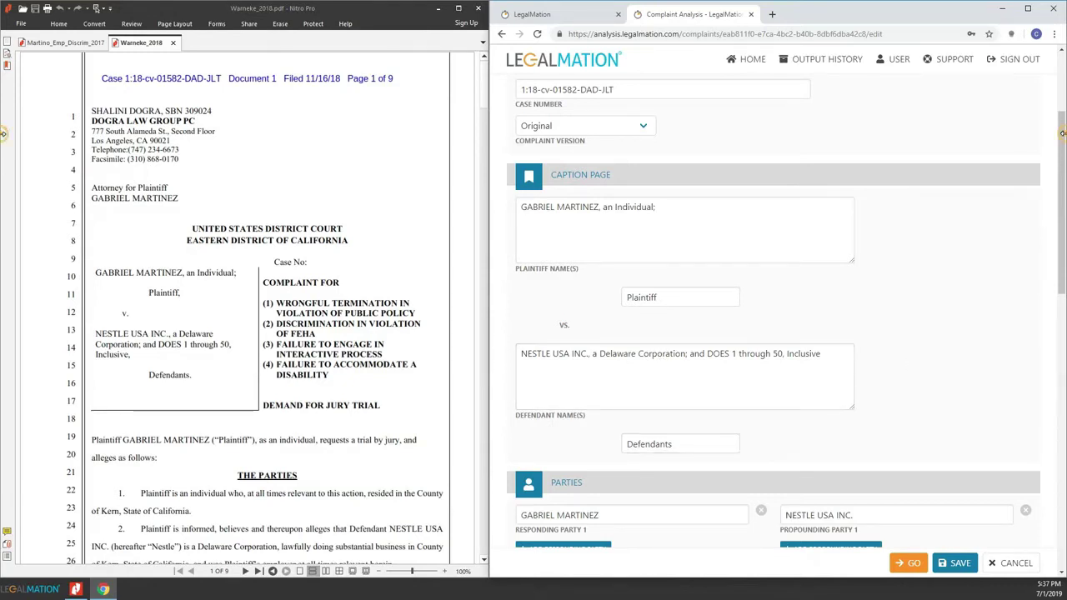
left_click_drag(1062, 135, 1060, 211)
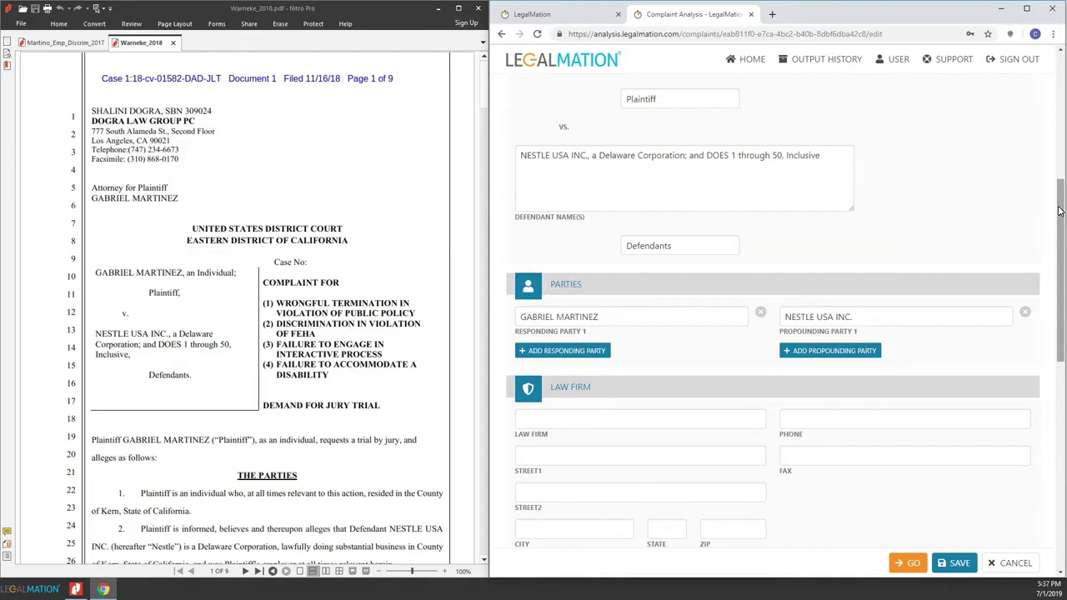
left_click(560, 354)
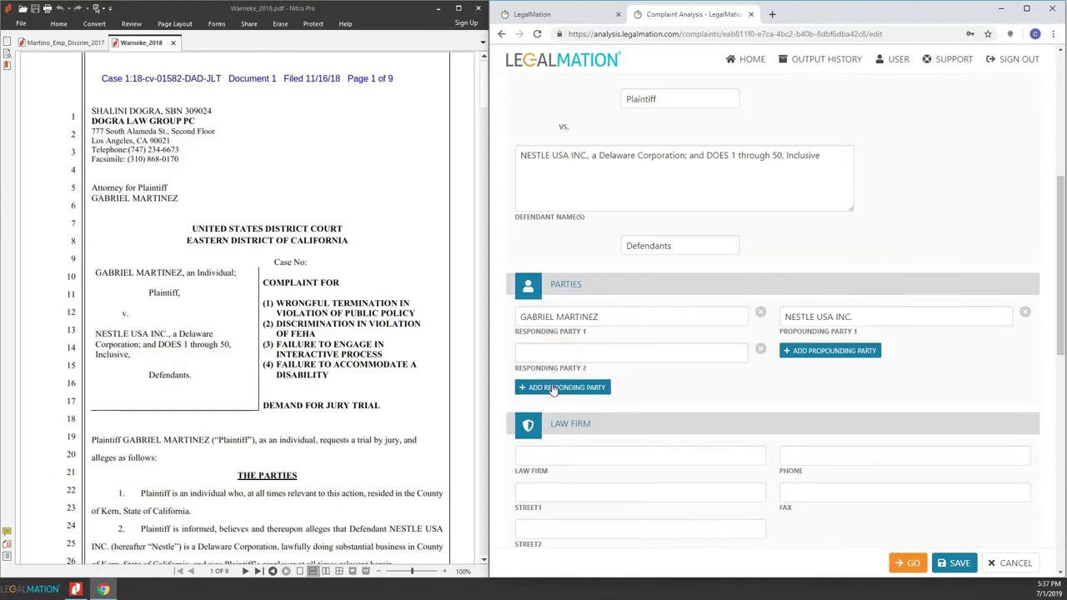
left_click(556, 387)
left_click(822, 351)
left_click(807, 388)
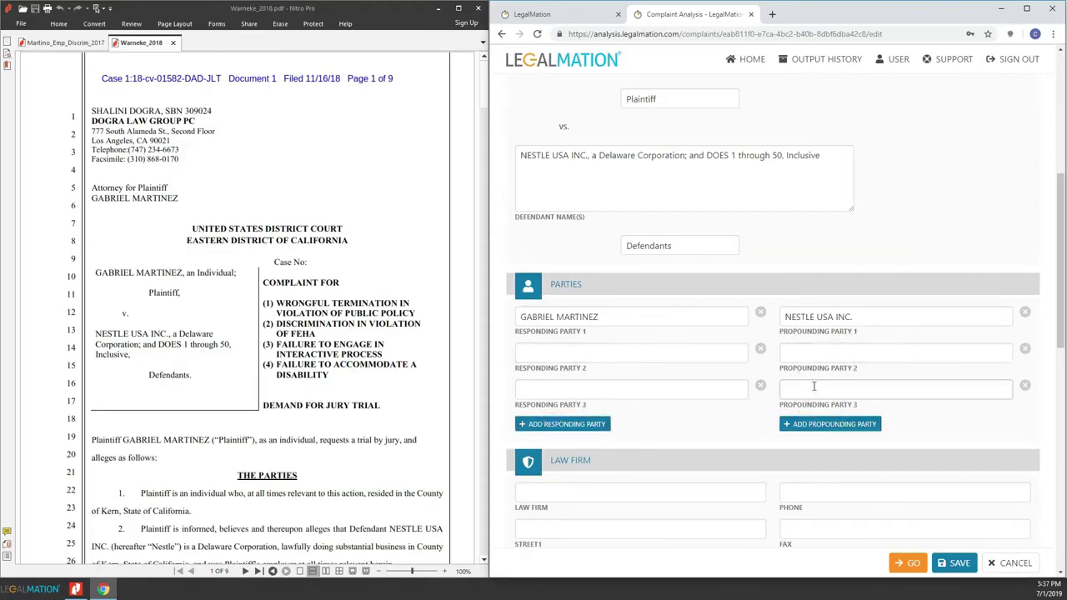
left_click(1025, 385)
left_click(1025, 349)
left_click(760, 386)
left_click(761, 348)
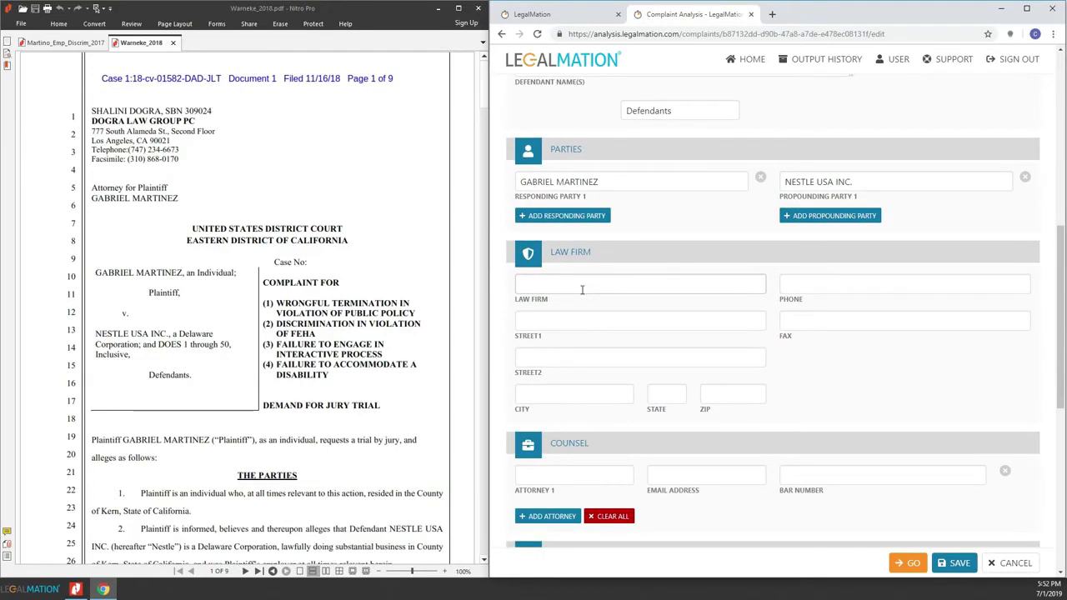
Choose Legalmation LLP with its Los Angeles office, auto-filling the firm's phone, fax and address.
left_click(525, 286)
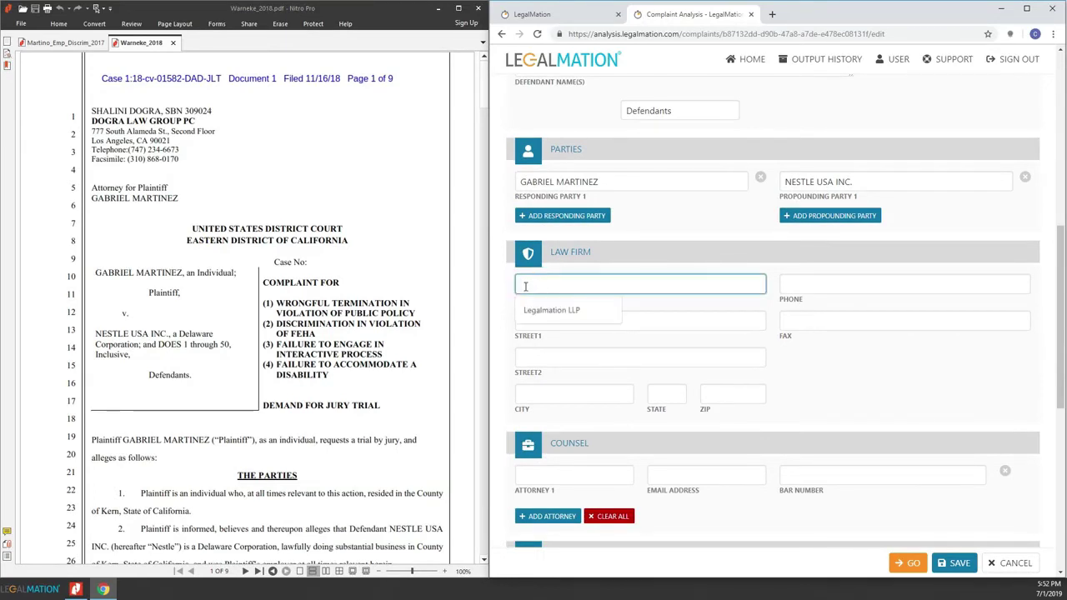
left_click(539, 310)
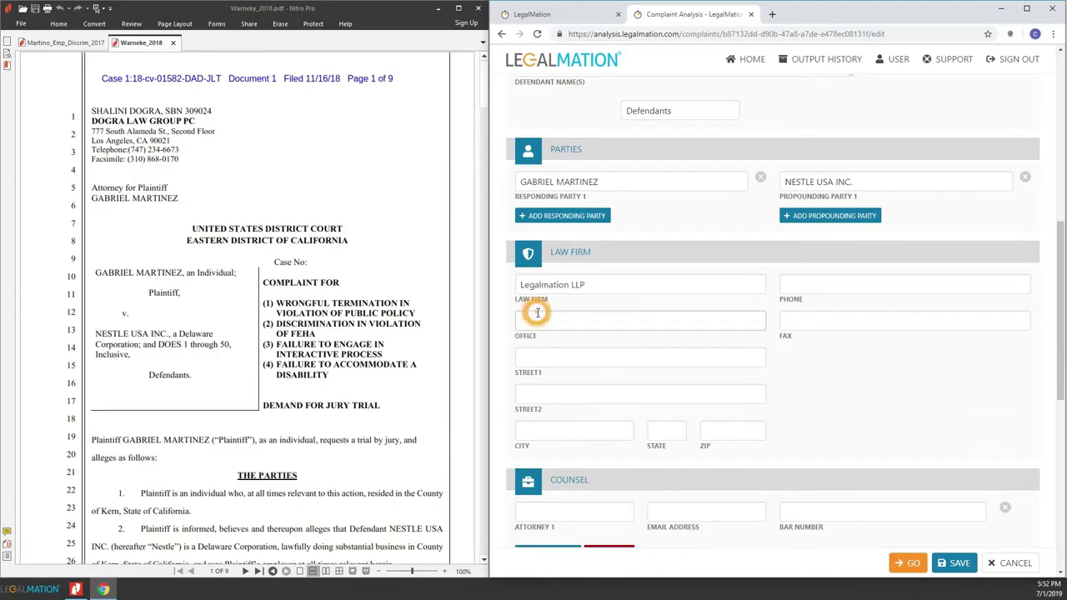
left_click(532, 321)
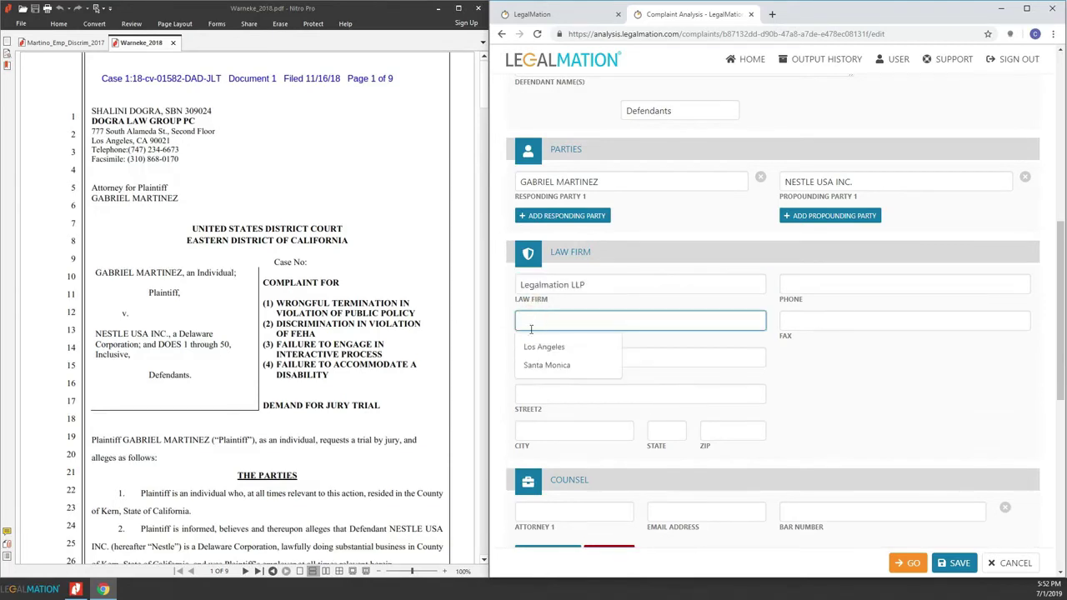
left_click(528, 348)
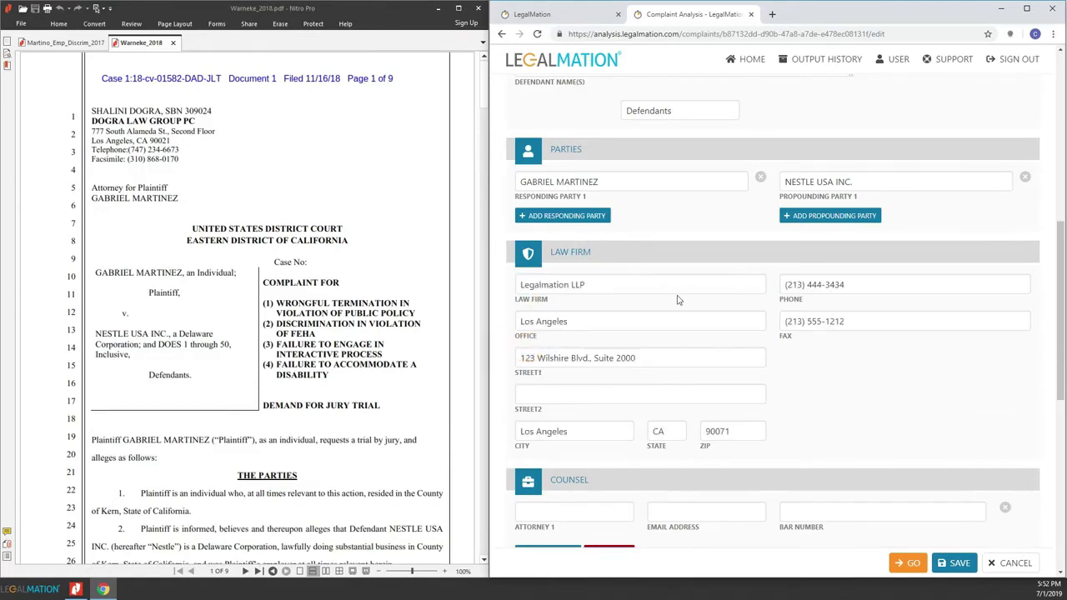
left_click_drag(1062, 237, 1063, 261)
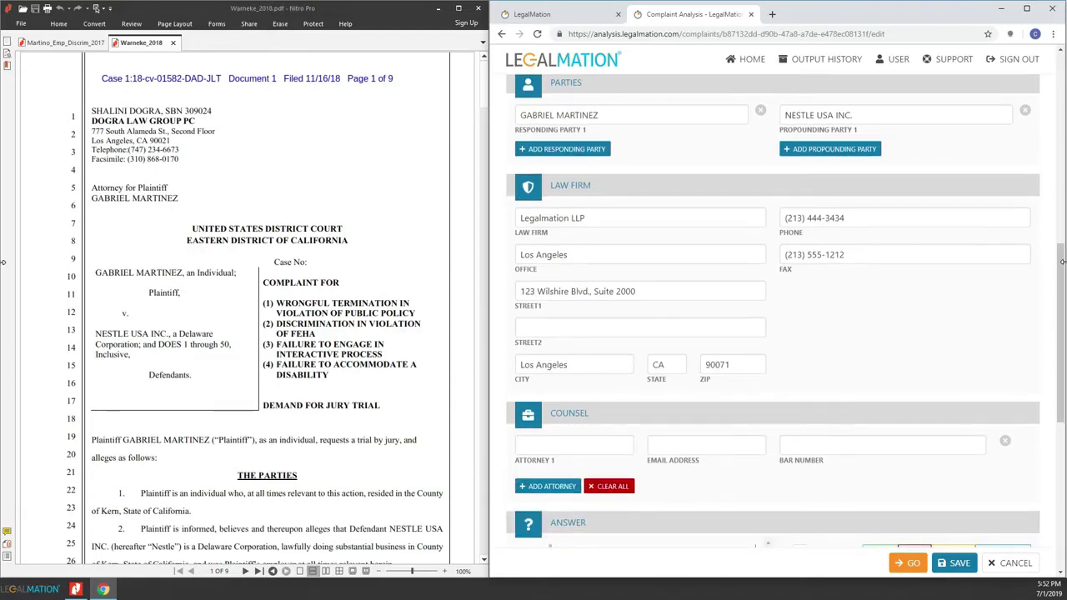
left_click(540, 442)
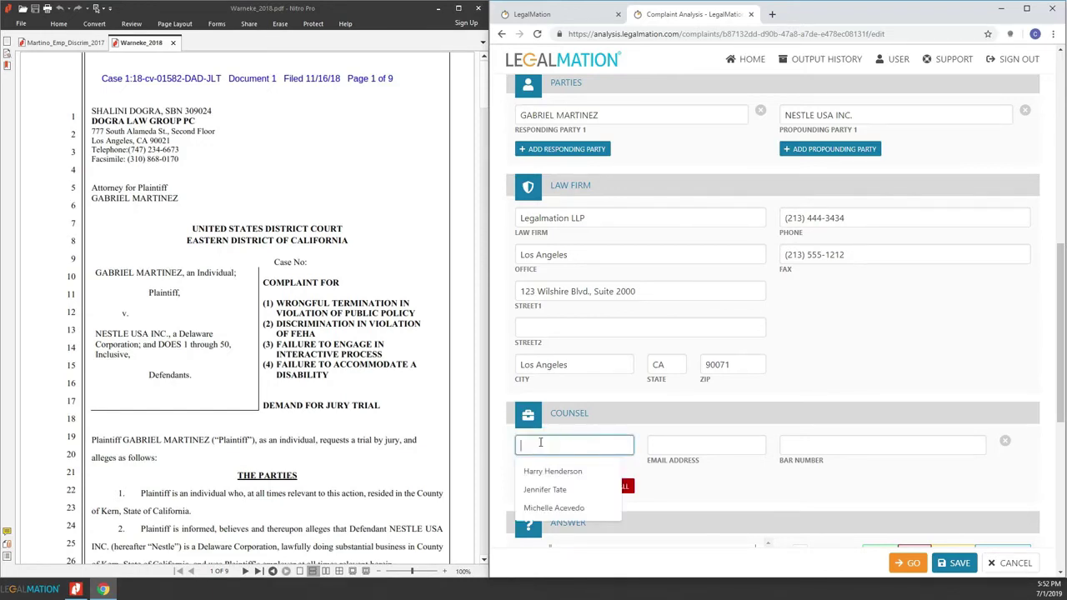
Pick Attorney 1 from the suggestions, auto-filling e-mail and bar number, and discard the extra attorney row.
left_click(537, 495)
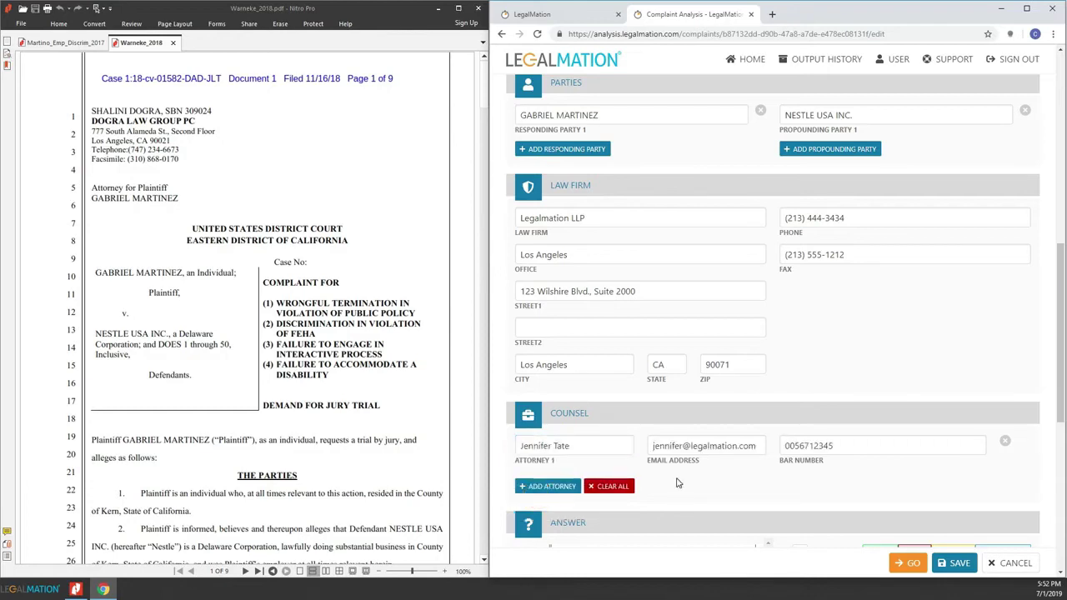
left_click(557, 486)
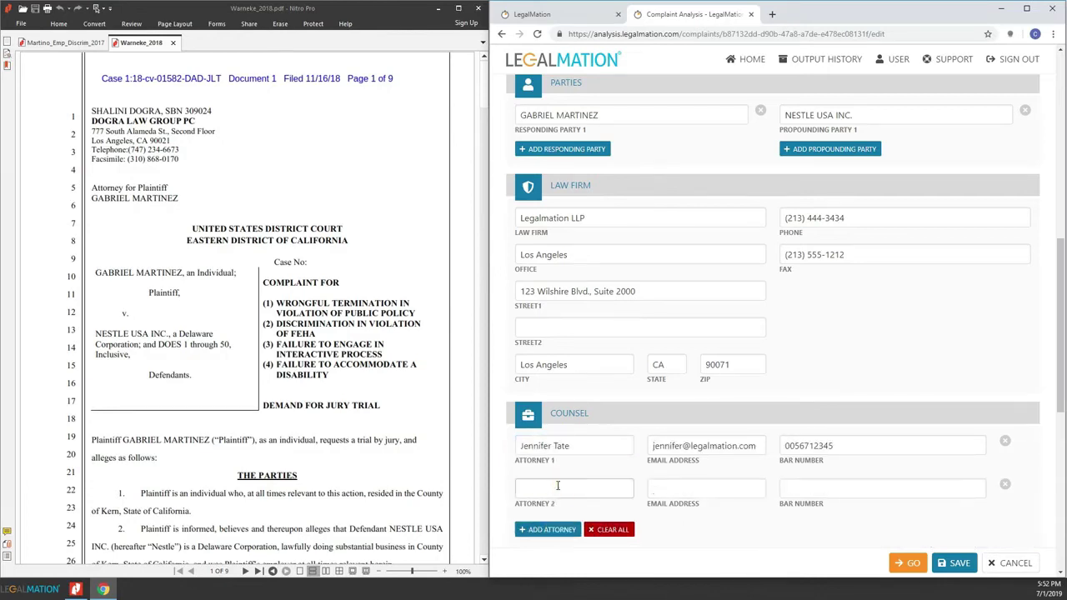
left_click(1005, 484)
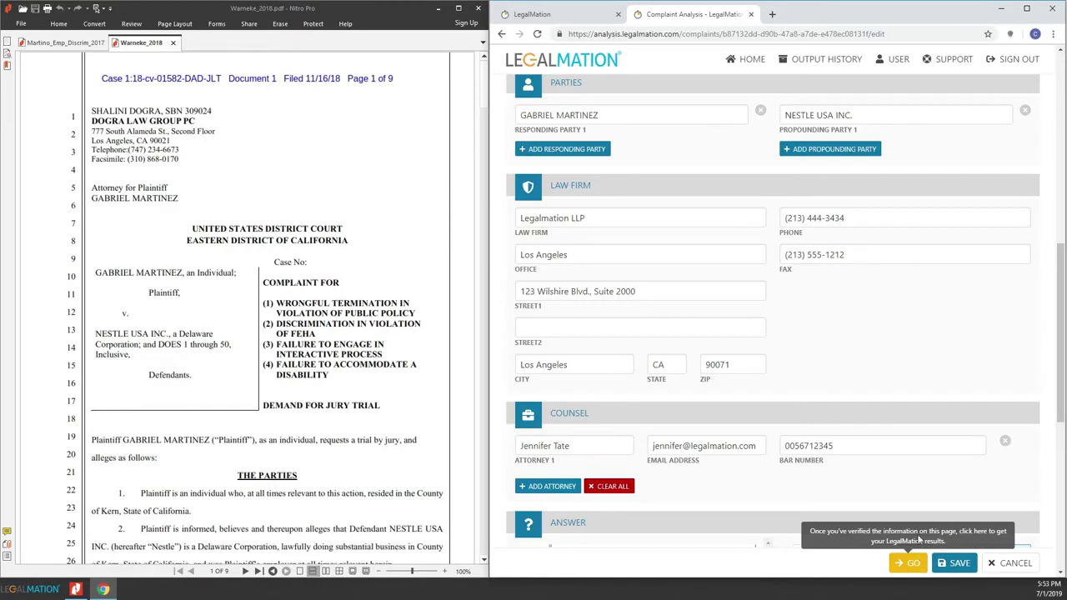
Close the complaint PDF and Nitro Pro and maximize Chrome on the Answer section.
scroll(959, 375, "up", 1)
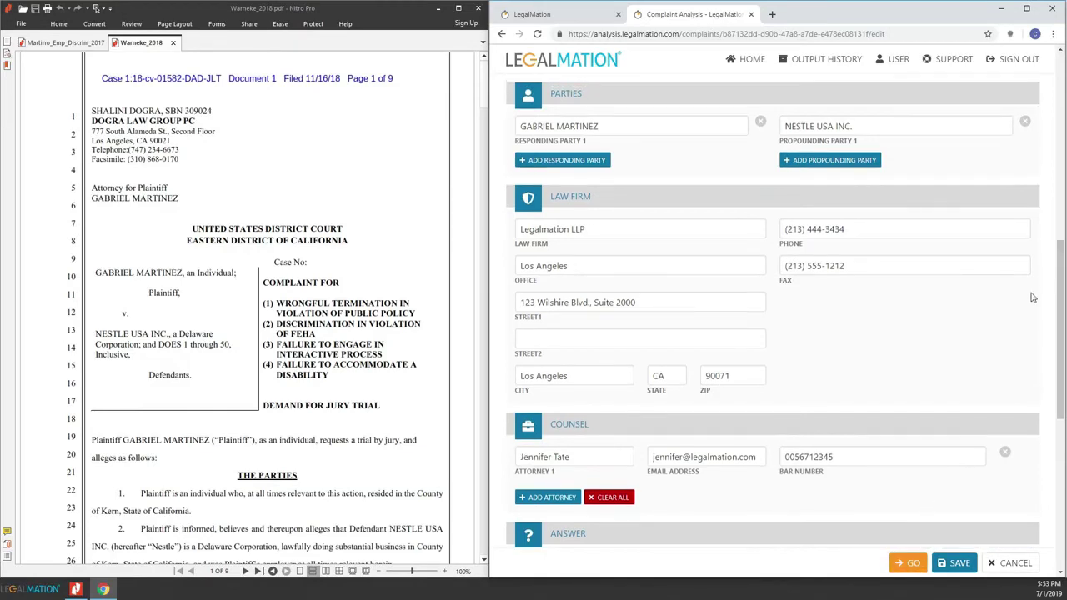
scroll(1063, 287, "down", 1)
scroll(1063, 287, "down", 5)
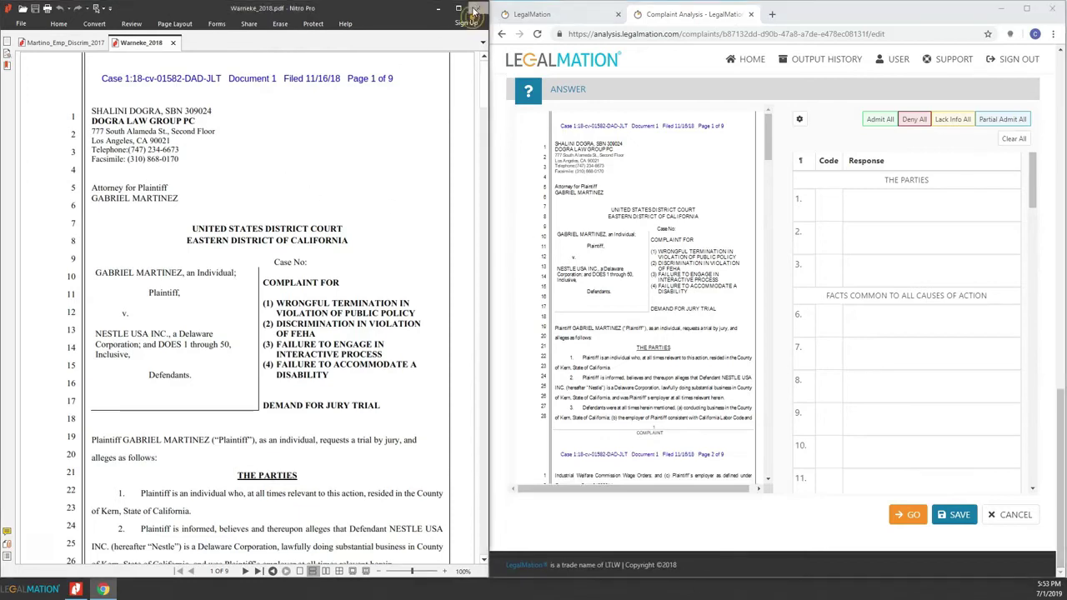
left_click(477, 7)
left_click(478, 7)
left_click(1031, 9)
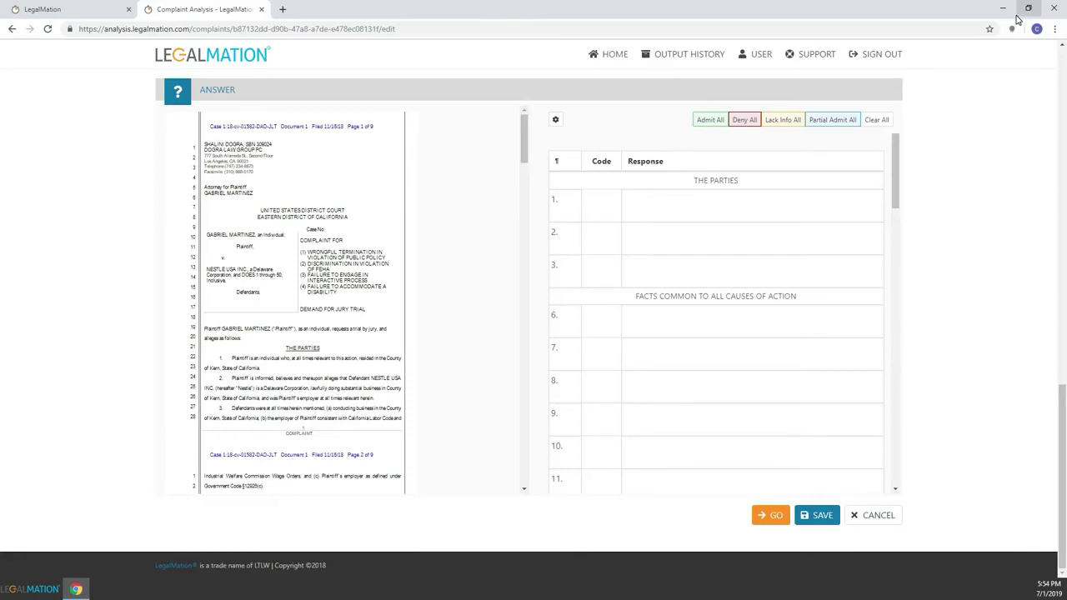
Look through the answer rows for paragraphs 1, 8, 13, 10, 6 and 3.
left_click(648, 208)
scroll(644, 208, "up", 1)
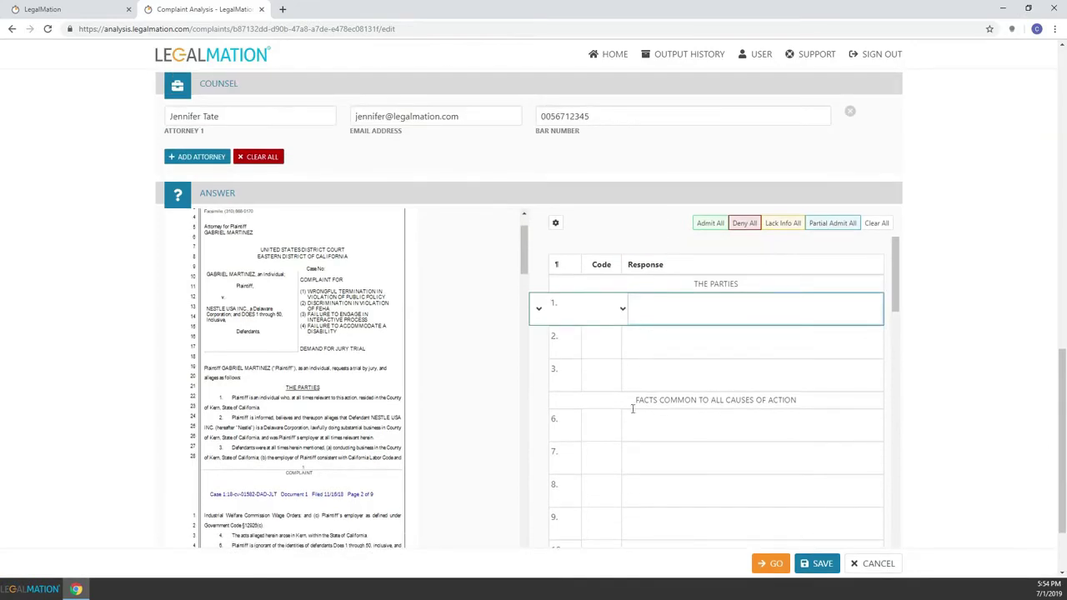
left_click(648, 477)
left_click(648, 471)
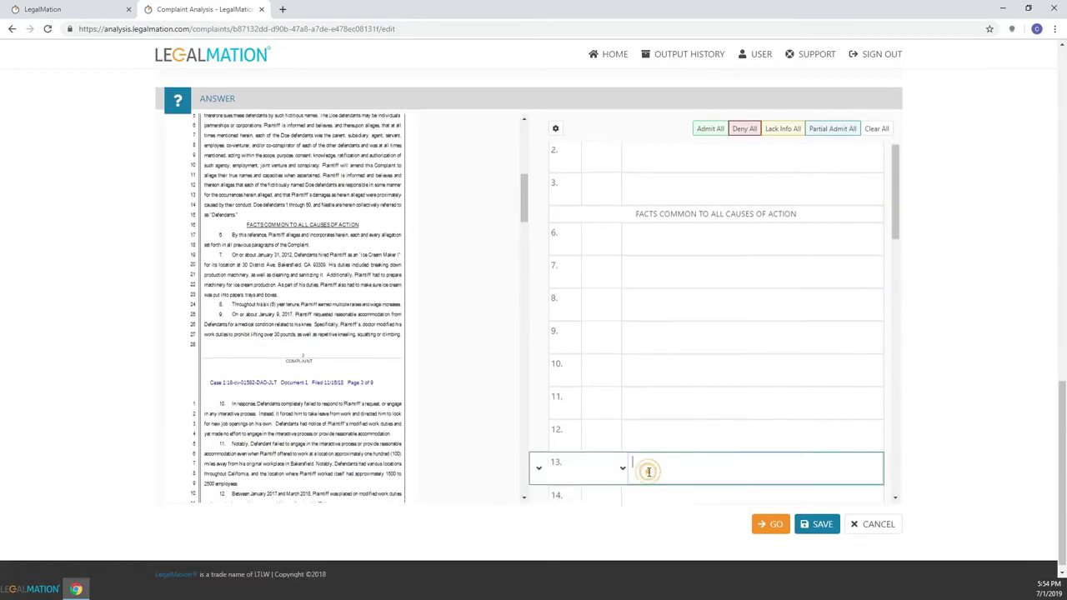
left_click(311, 202)
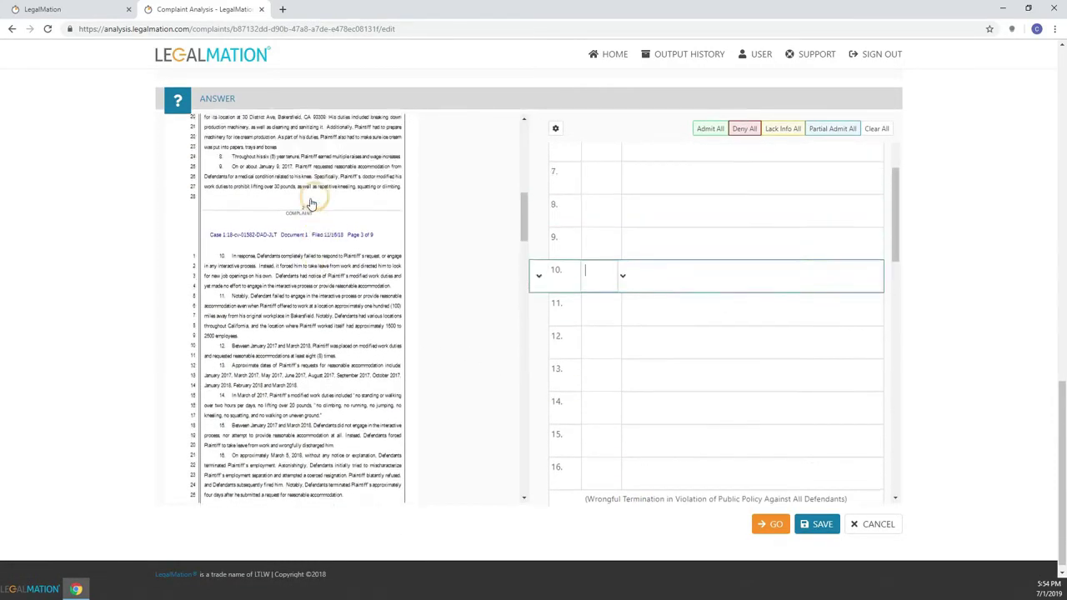
left_click(272, 127)
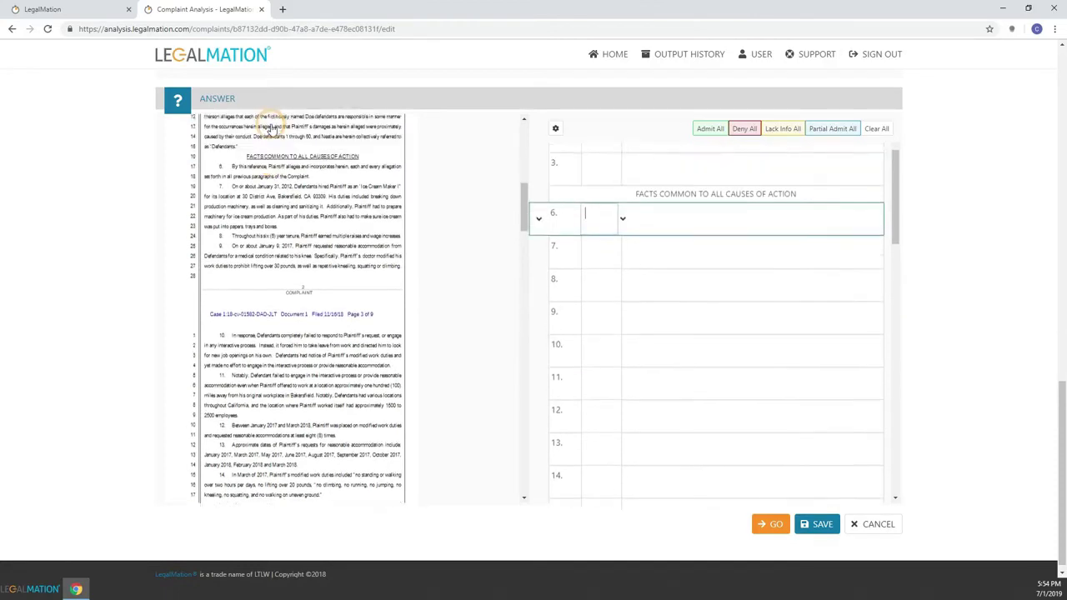
left_click(271, 126)
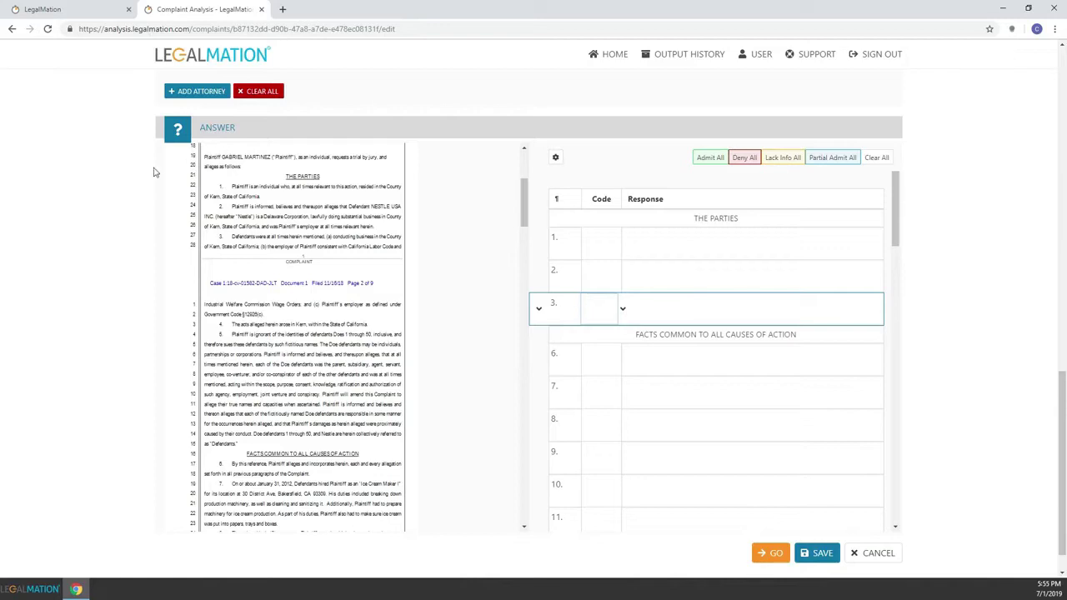
Insert blank rows above paragraph 3, then remove every blank row from the answer table.
left_click(538, 309)
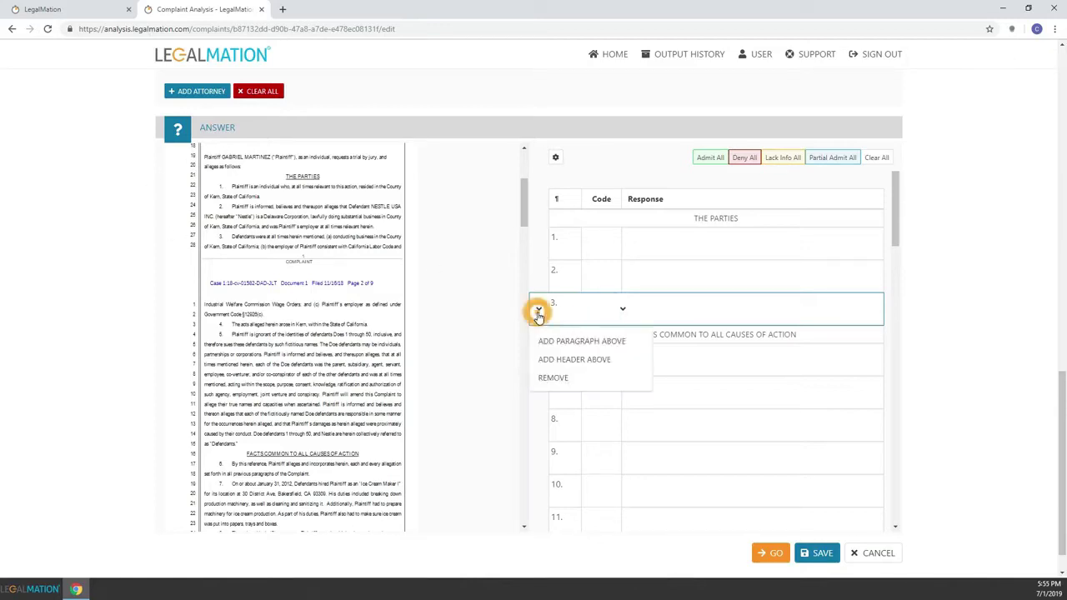
left_click(549, 342)
scroll(545, 342, "down", 1)
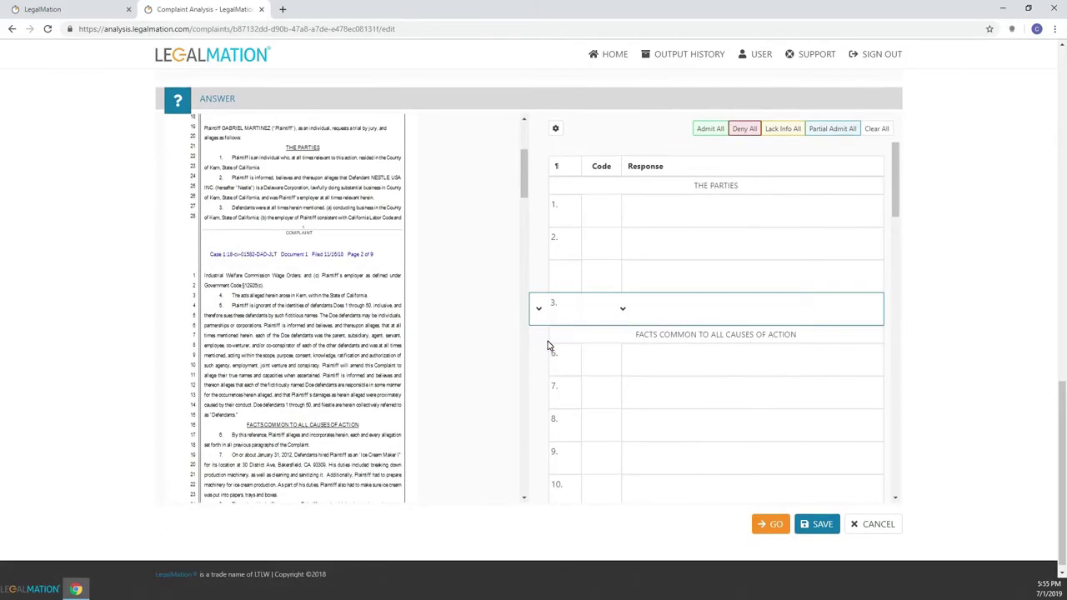
left_click(541, 311)
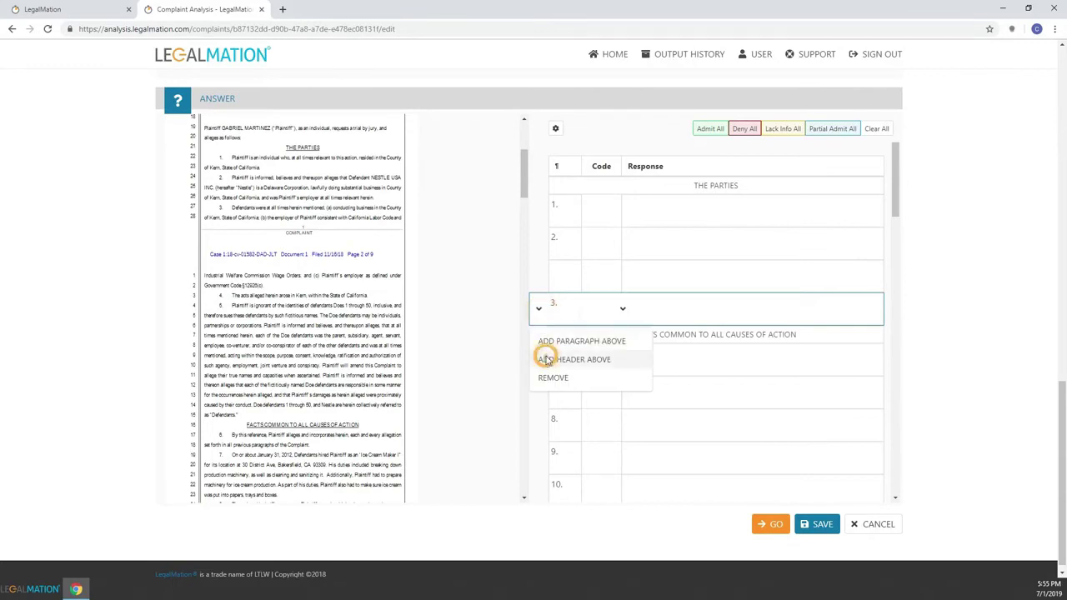
left_click(548, 341)
left_click(539, 284)
left_click(540, 339)
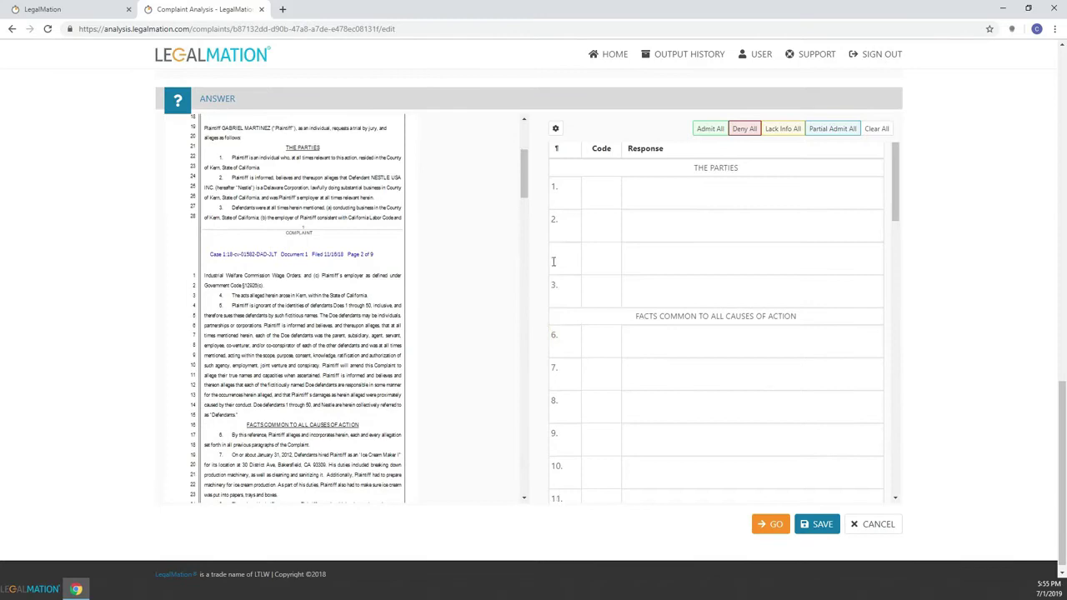
left_click(554, 261)
left_click(537, 305)
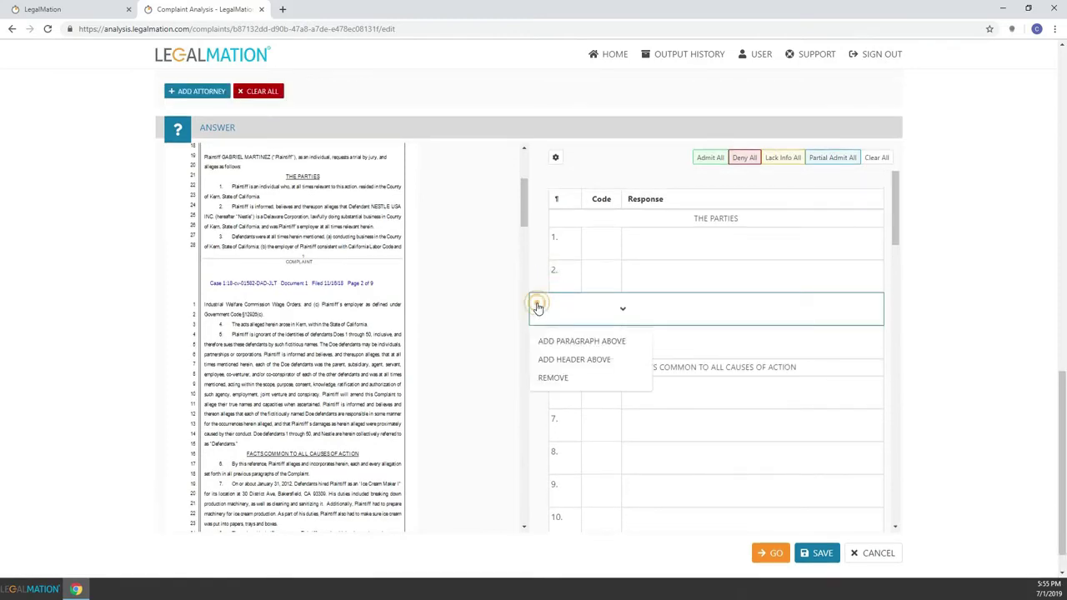
left_click(548, 377)
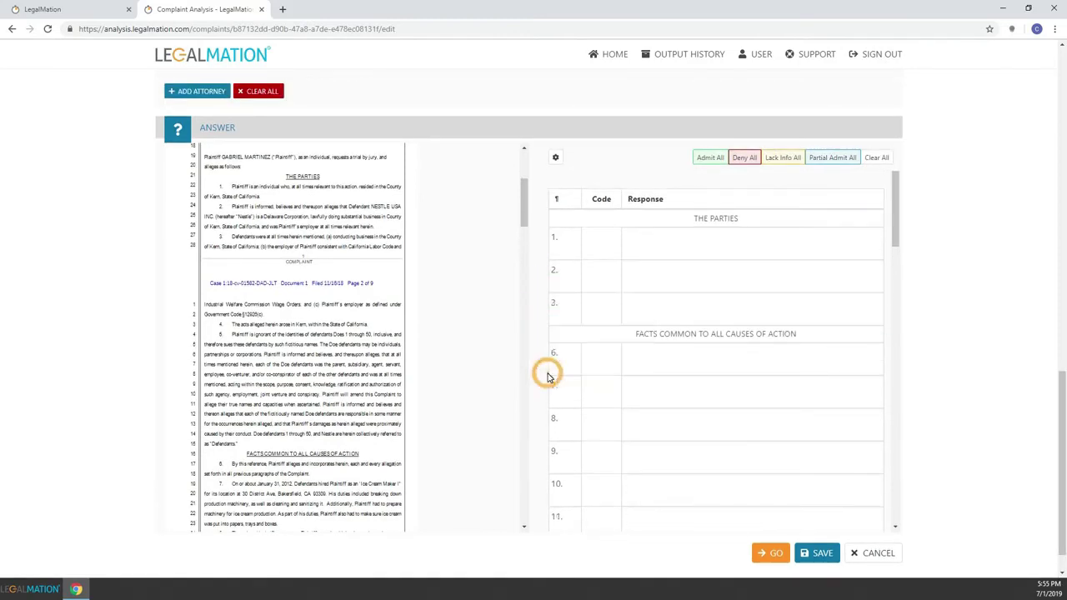
left_click(591, 253)
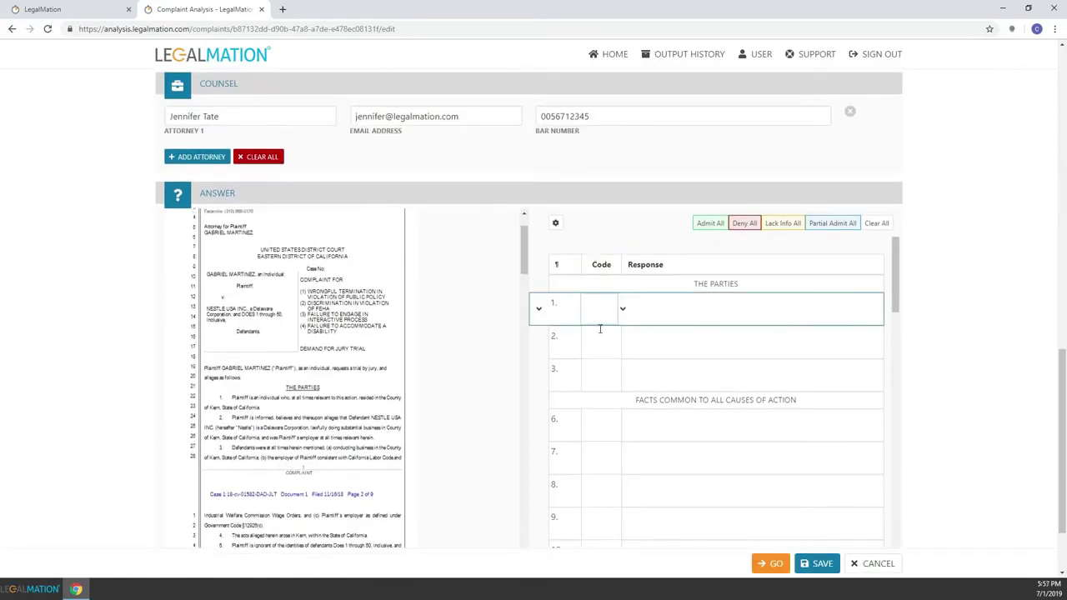
Answer paragraph 1 with 'Defendant denies all allegations...' and mark paragraph 2 as Admit.
left_click(702, 310)
type("Def")
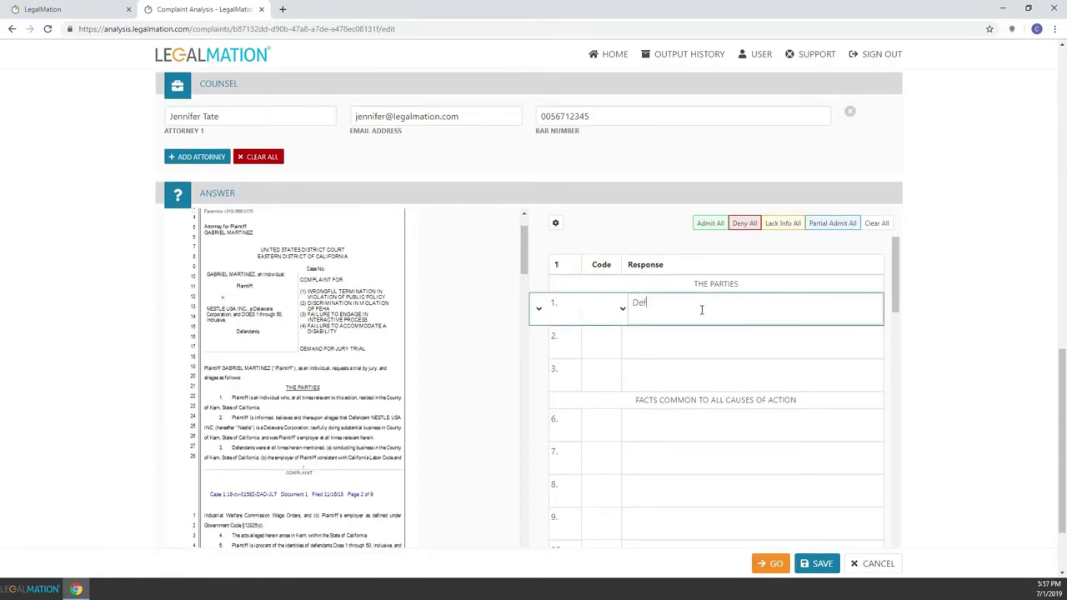
type("endant denies all allegations...")
left_click(598, 340)
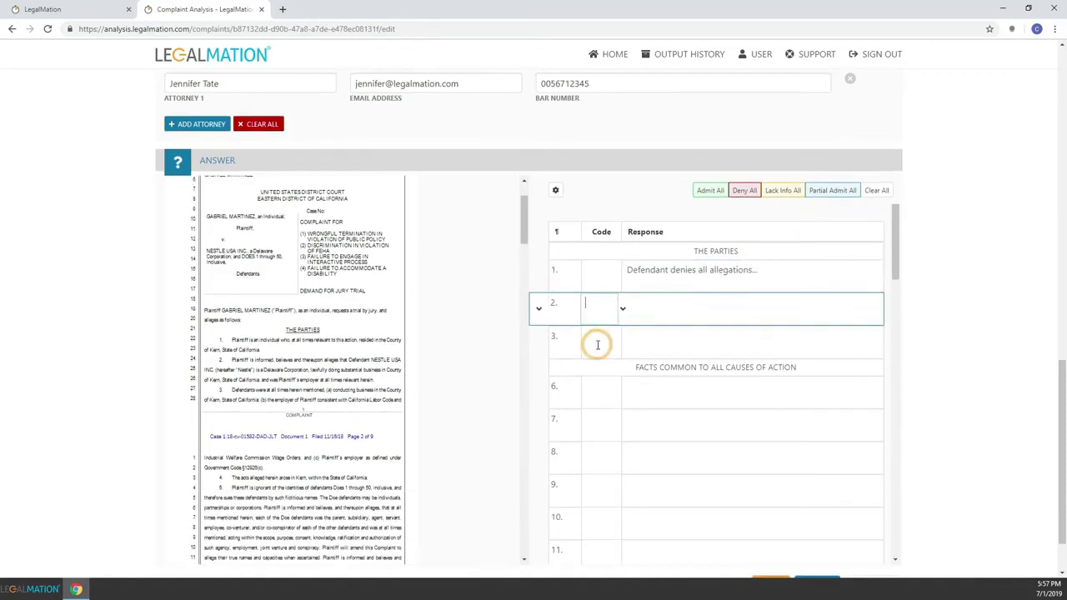
left_click(622, 309)
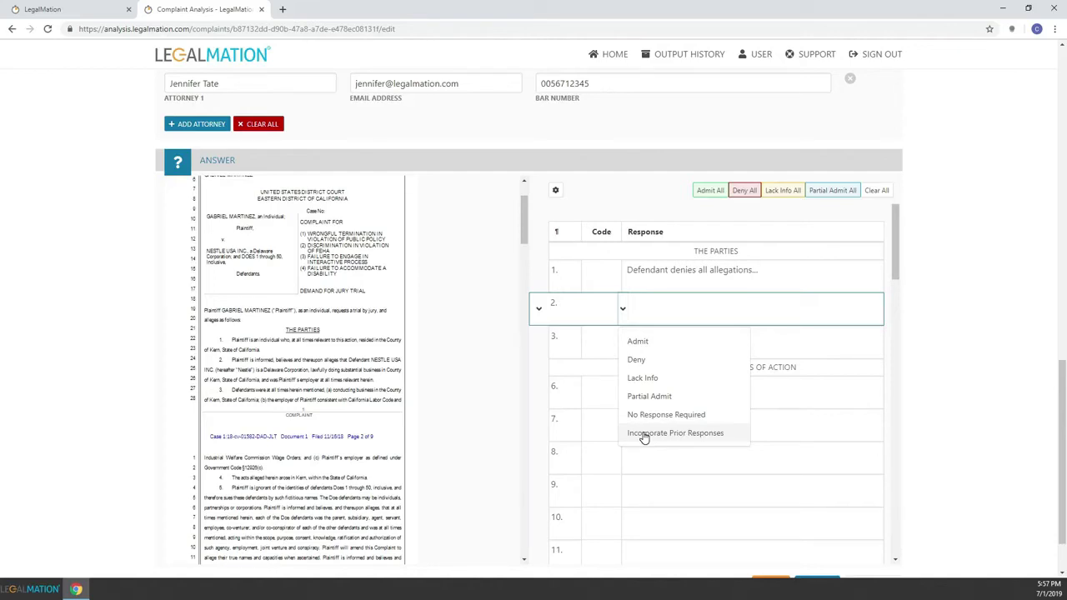
left_click(643, 343)
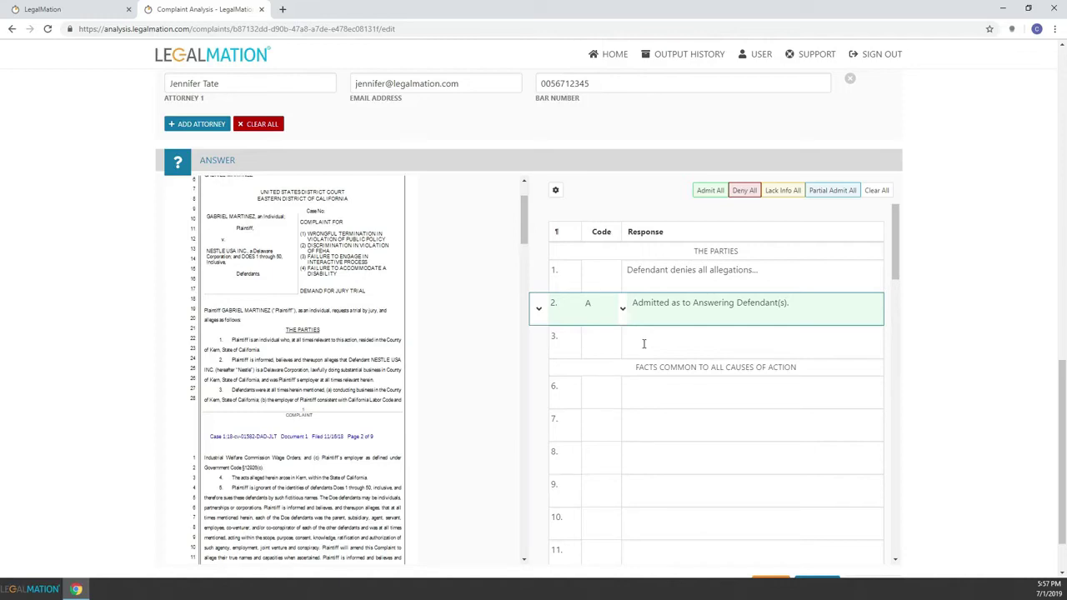
Deny paragraph 3 and partially admit paragraph 6, replacing INSERT TEXT HERE with ipsum lorem text.
left_click(595, 341)
type("D")
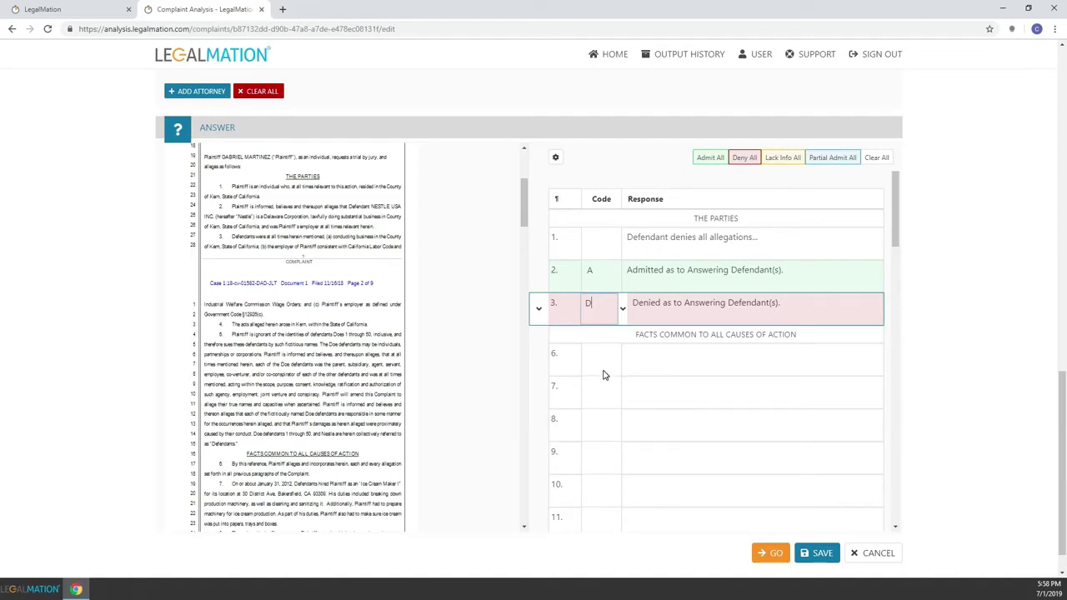
left_click(606, 361)
type("P")
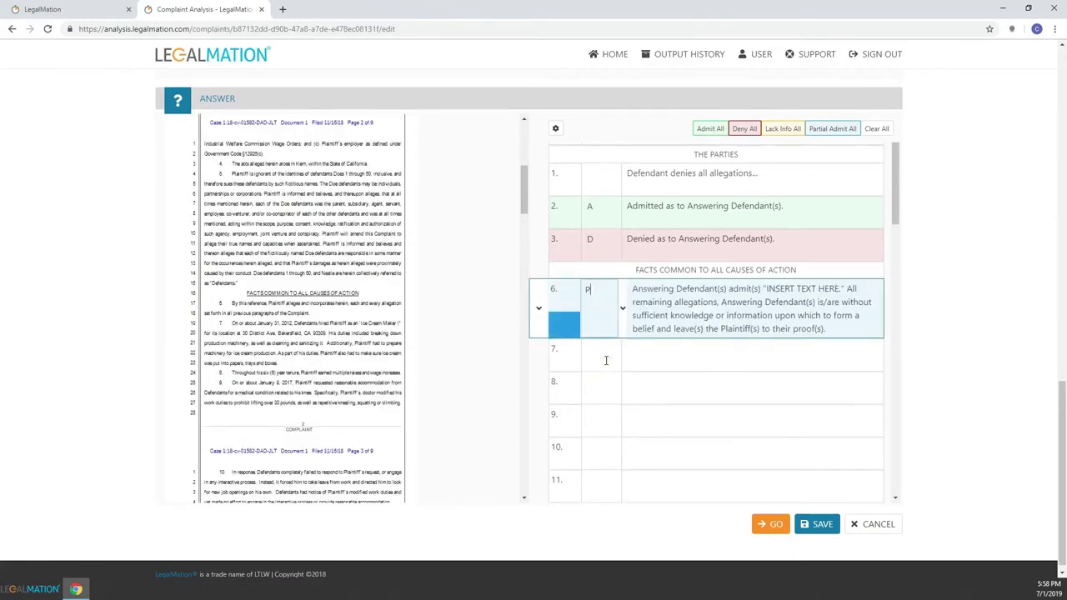
left_click_drag(845, 289, 765, 289)
type("psum lorem...")
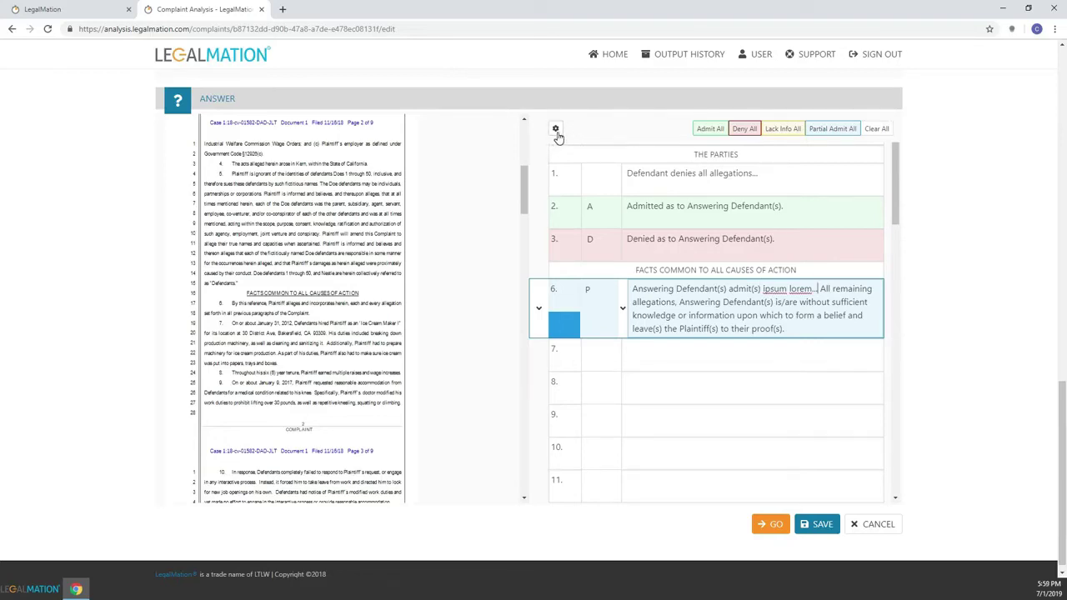
left_click(556, 131)
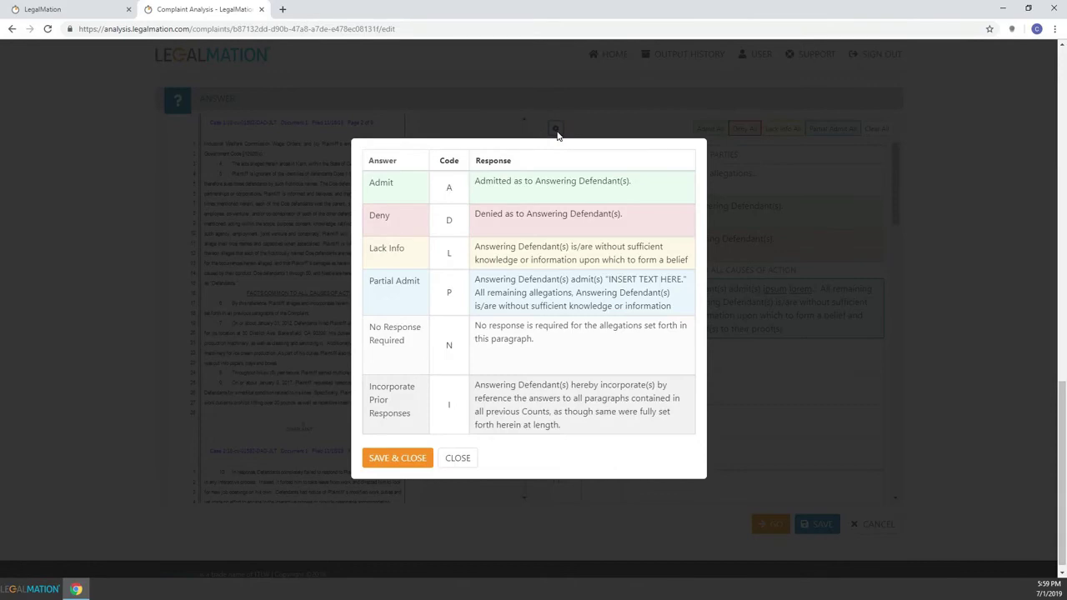
Replace the default Deny response with 'Defendant denies all allegations.', save it, then clear all answers.
left_click_drag(627, 214, 466, 188)
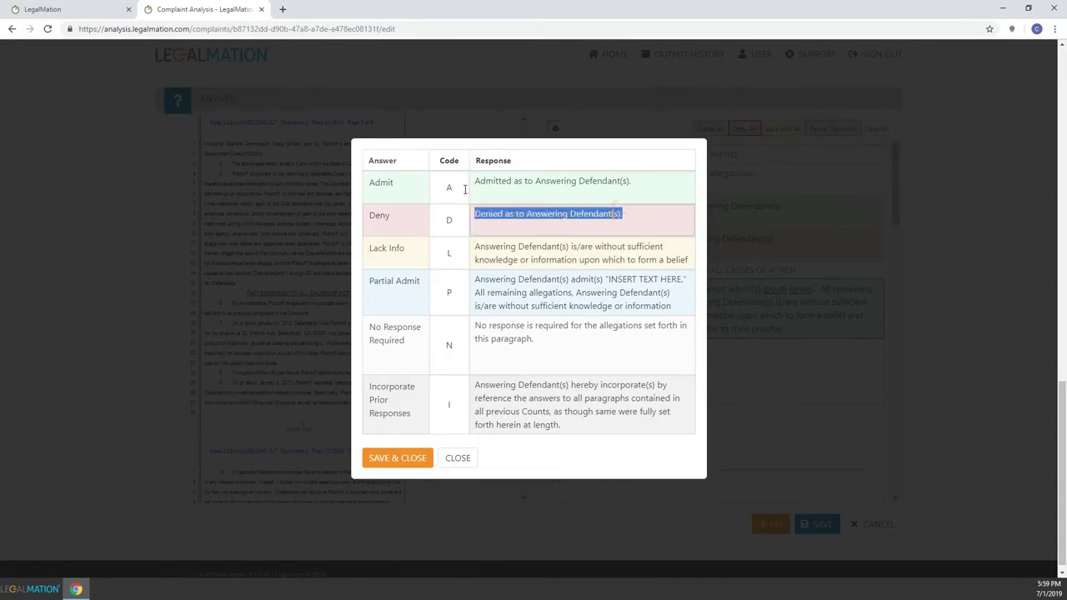
type("Defendant de")
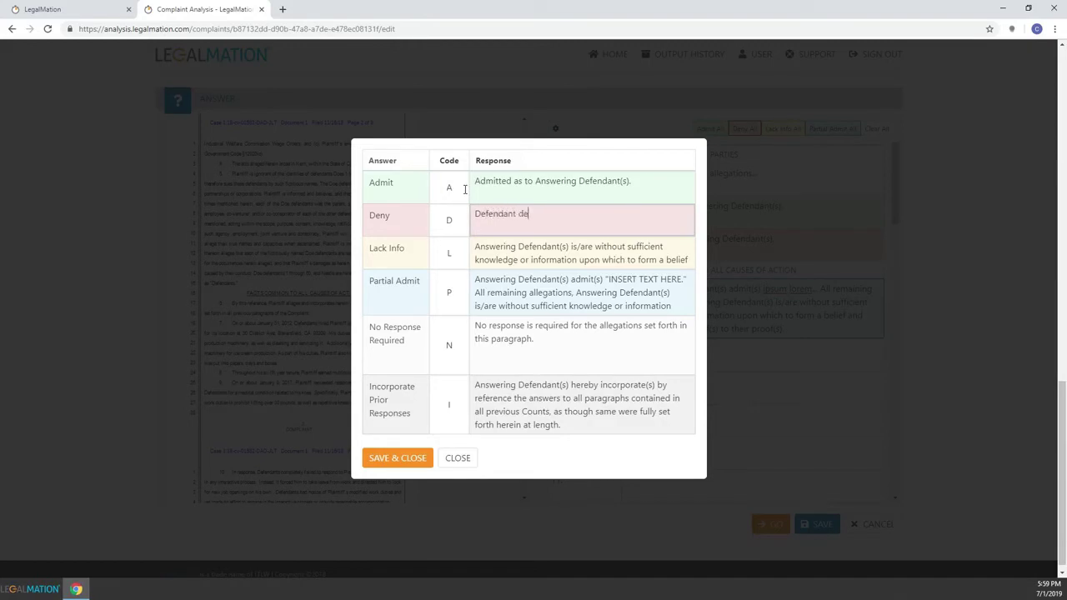
type("nies all allegations.")
left_click(397, 459)
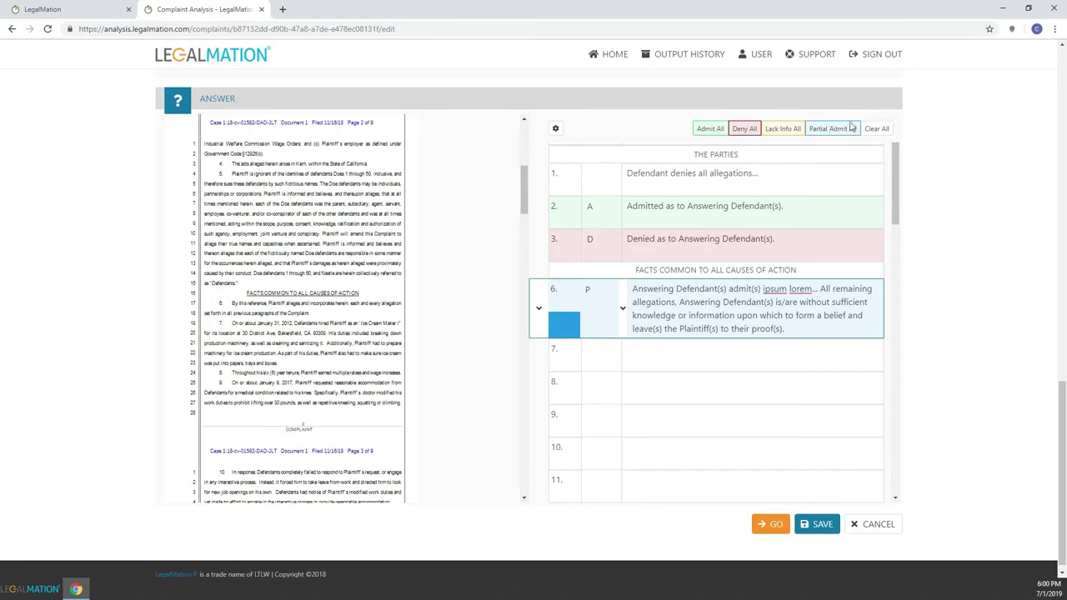
left_click(874, 132)
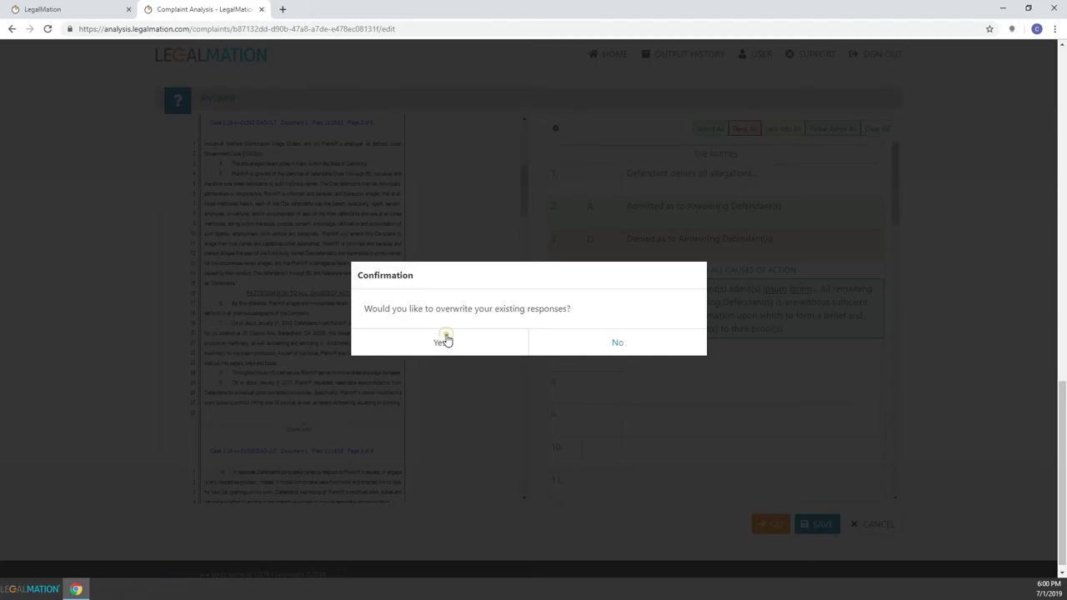
Confirm the overwrite, answer every paragraph Lack Info, generate the documents, and download the final output zip.
left_click(443, 341)
left_click(783, 131)
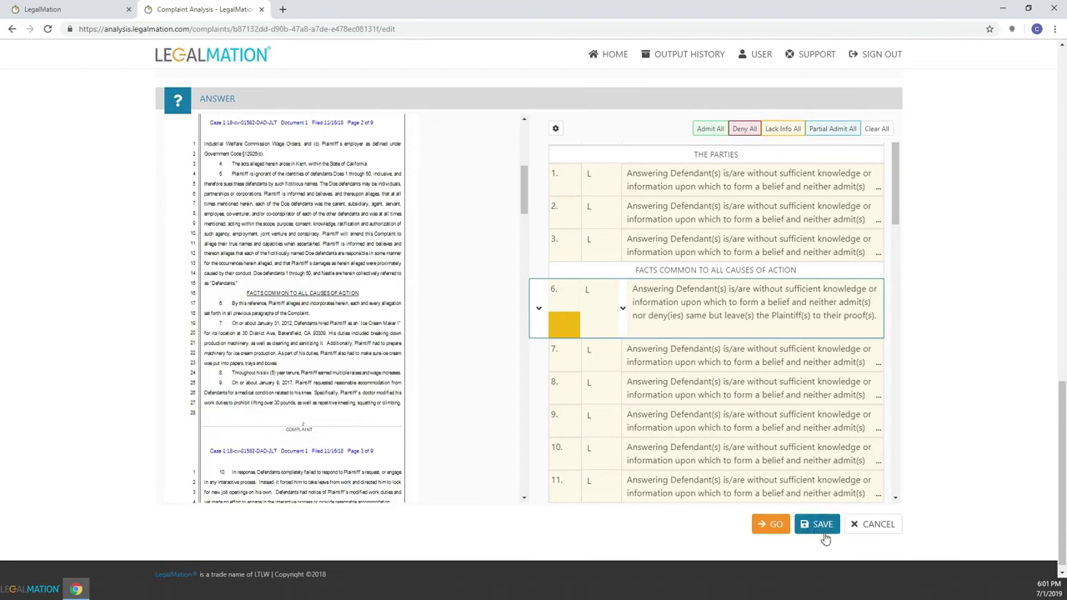
left_click(777, 525)
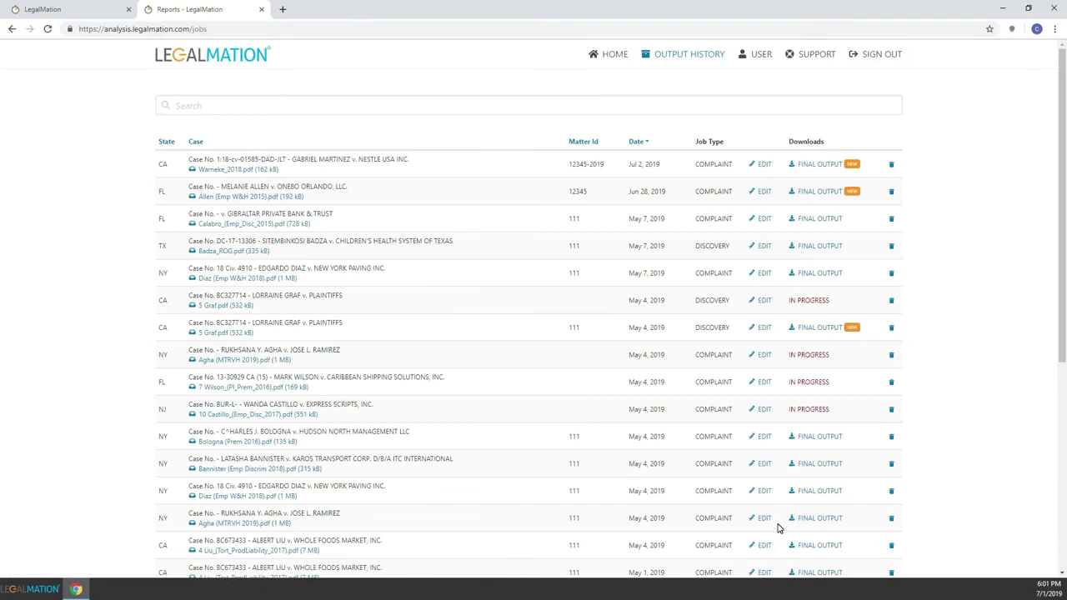
left_click(821, 166)
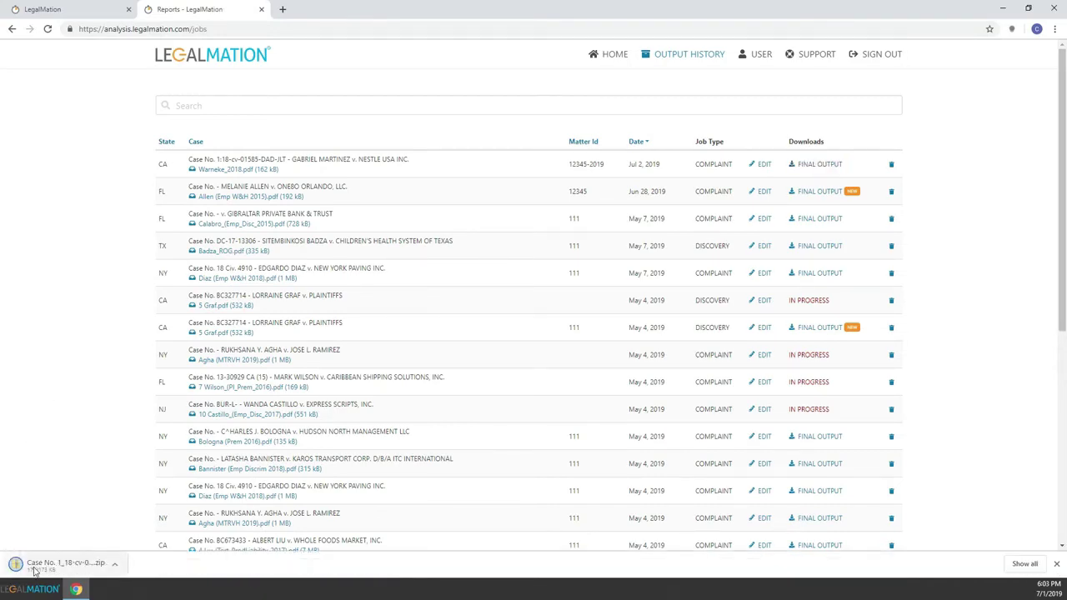
left_click(36, 565)
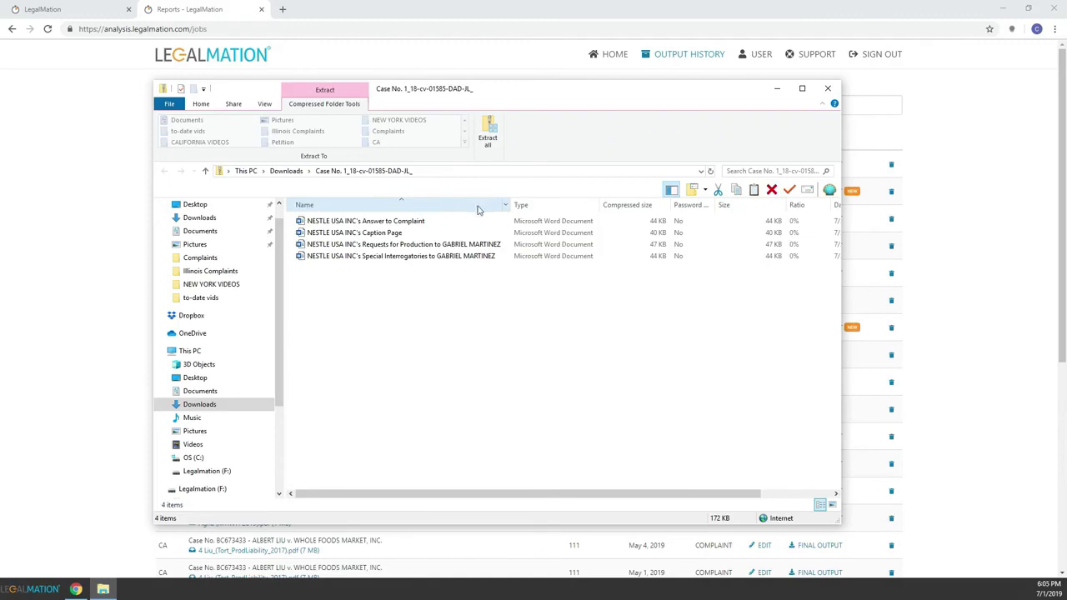
Open the NESTLE USA INC Answer to Complaint document from the zip in Word.
left_click(367, 222)
double_click(367, 222)
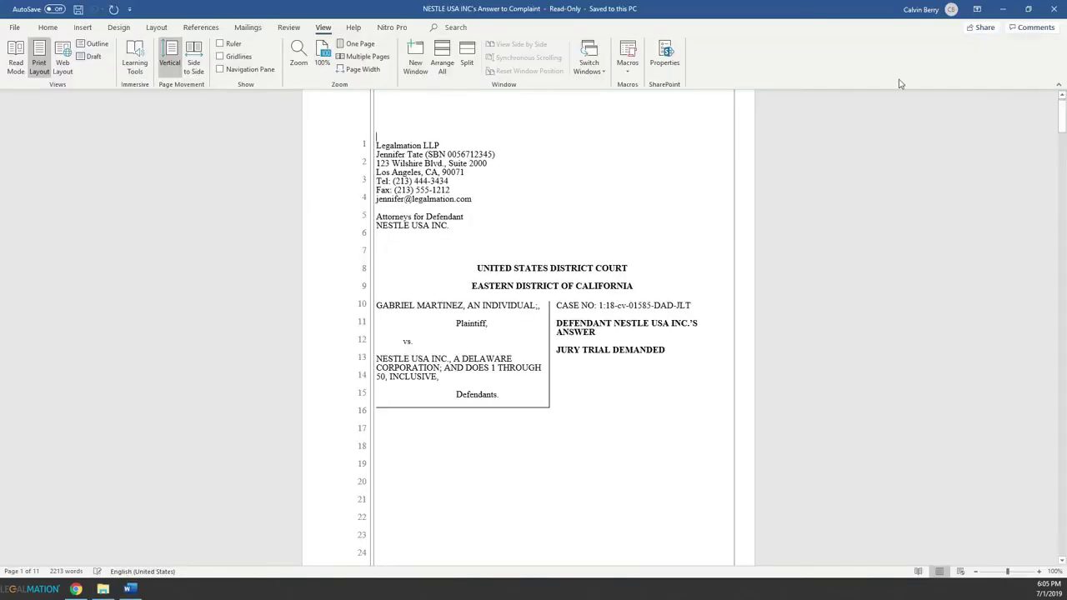
Review the Answer to Complaint, Requests for Production and Special Interrogatories documents in Word.
left_click_drag(1063, 118, 1043, 355)
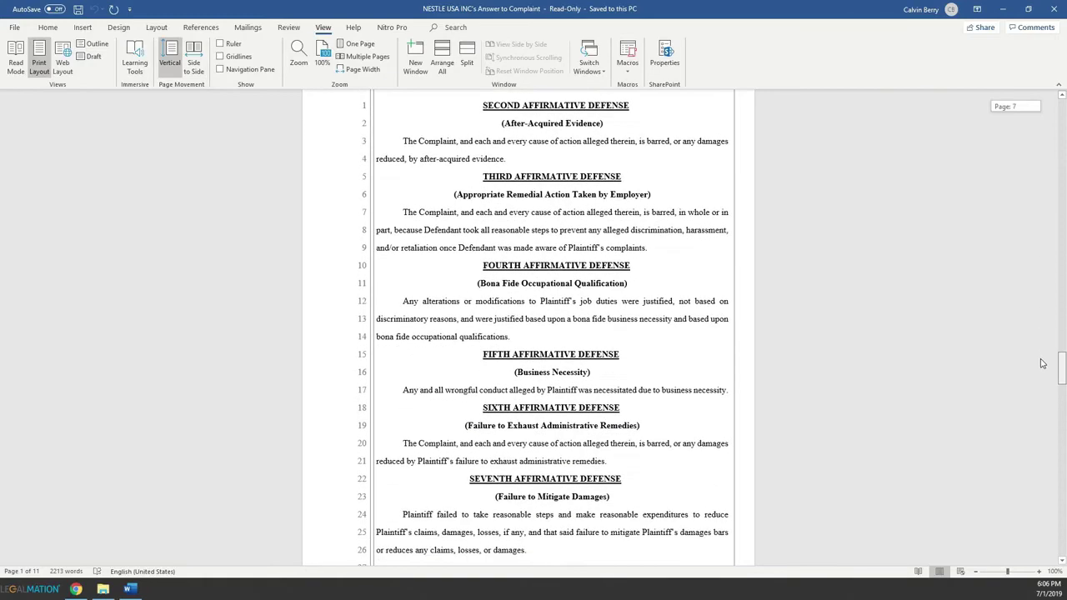
scroll(1041, 364, "down", 9)
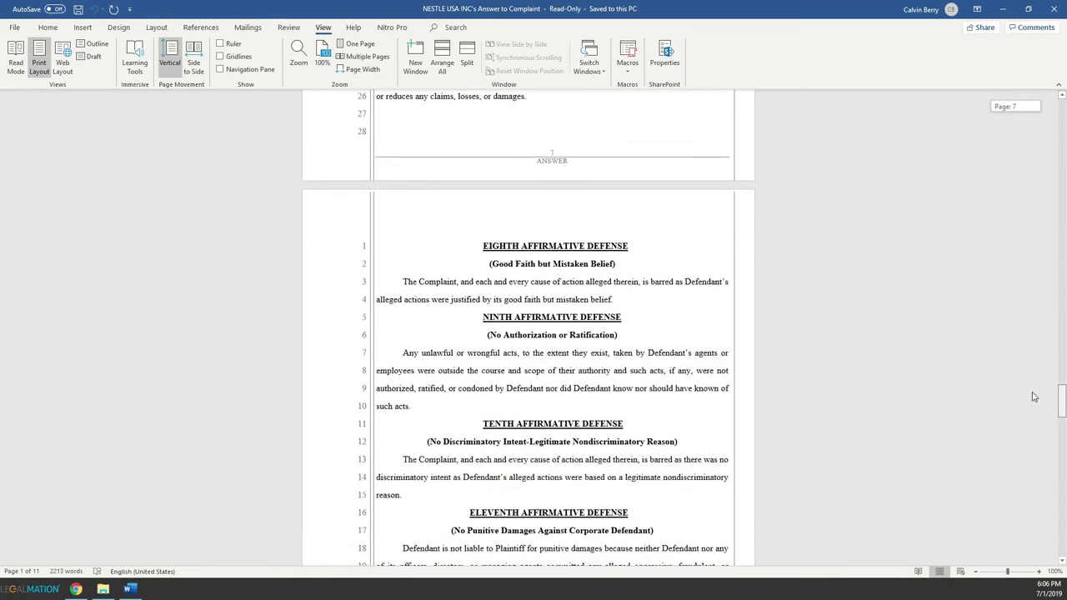
scroll(1032, 397, "down", 10)
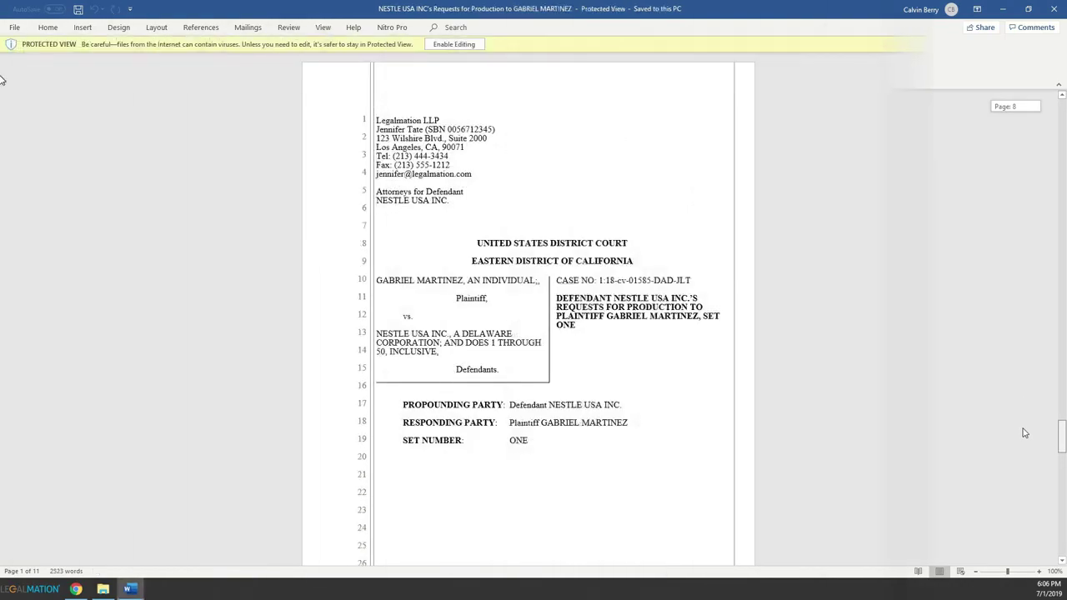
left_click_drag(1062, 70, 1037, 425)
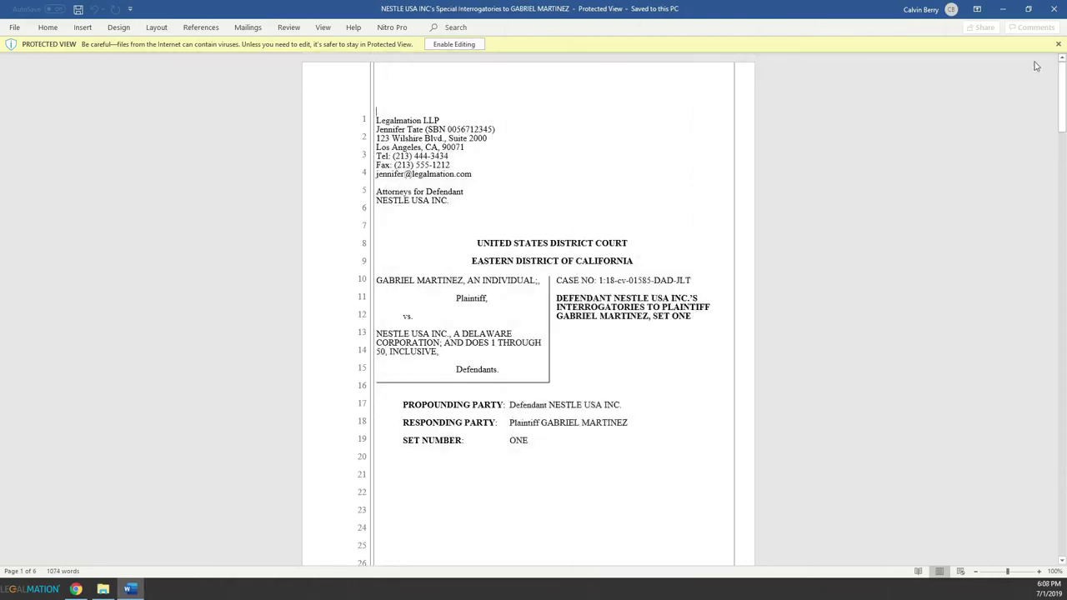
left_click_drag(1064, 84, 1063, 463)
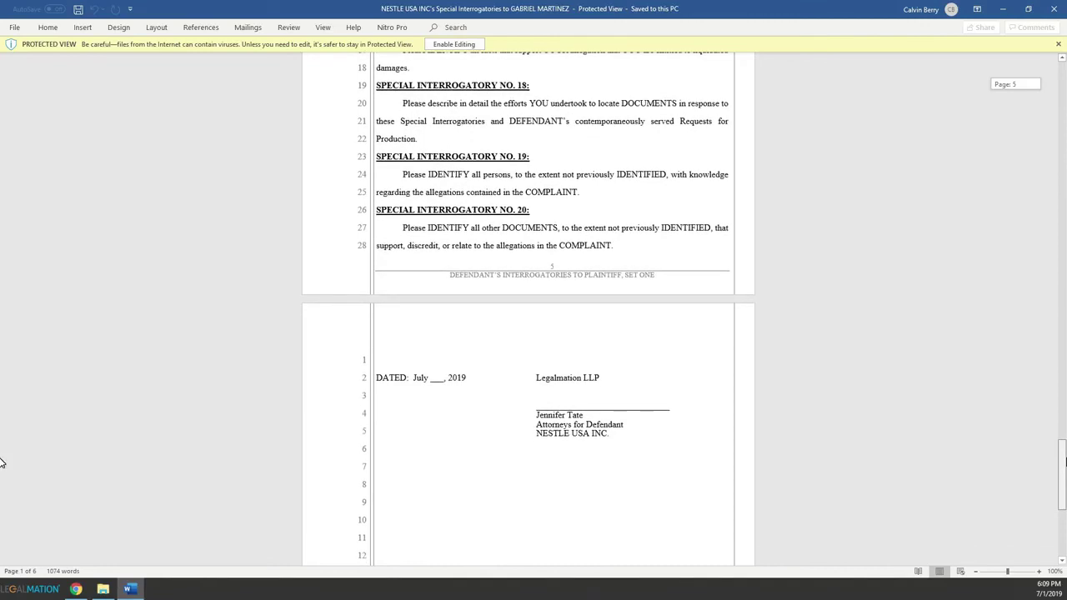